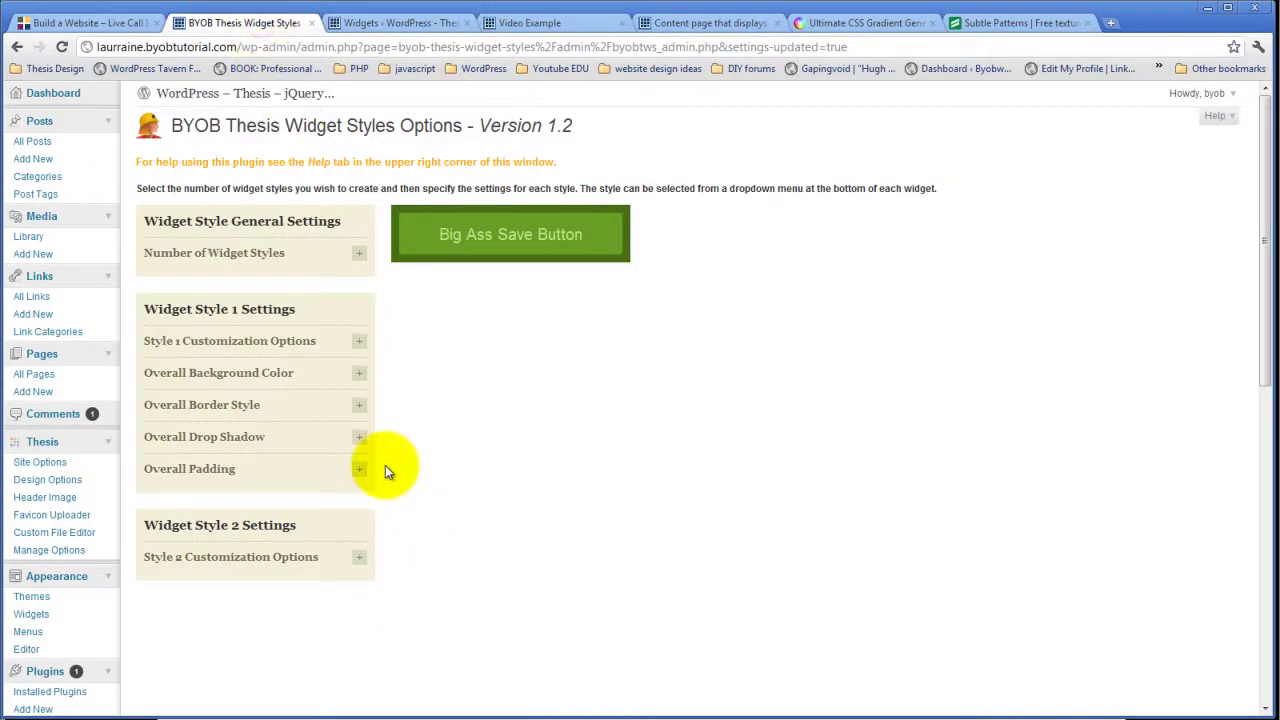
Expand the Style 1 customization options and enable Customize the Heading Font
left_click(358, 343)
scroll(417, 401, "down", 3)
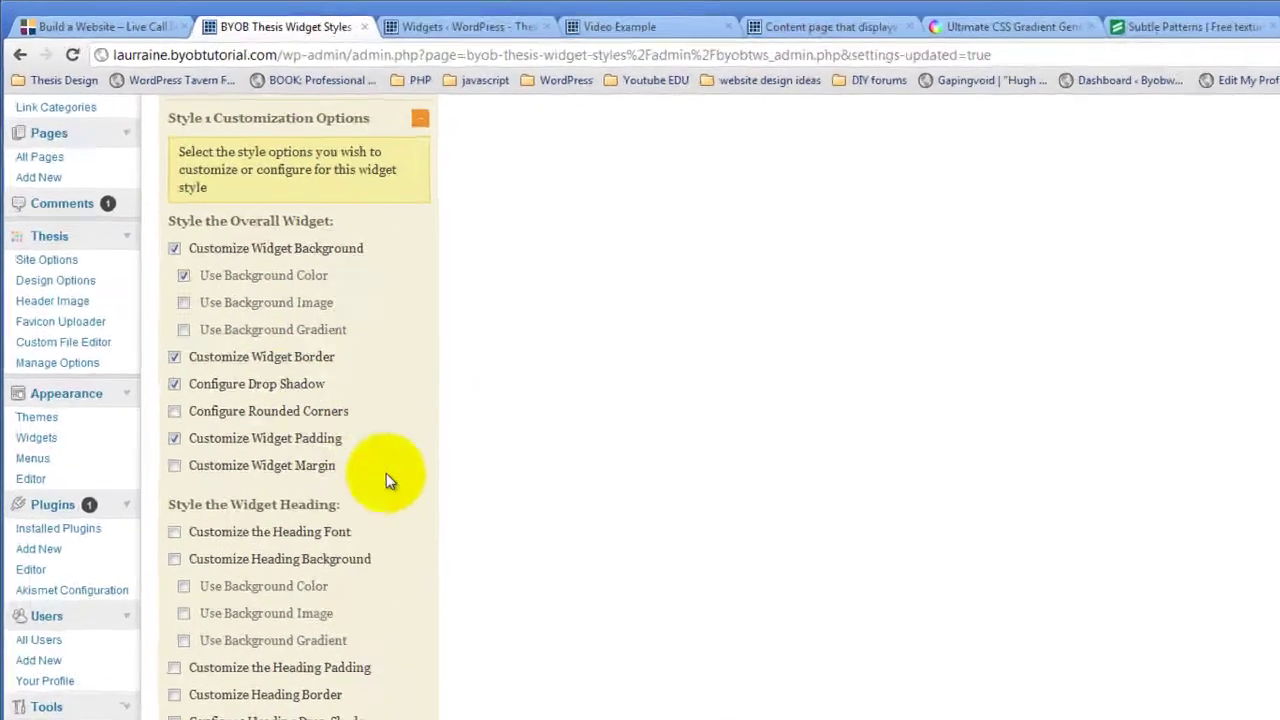
scroll(579, 508, "down", 1)
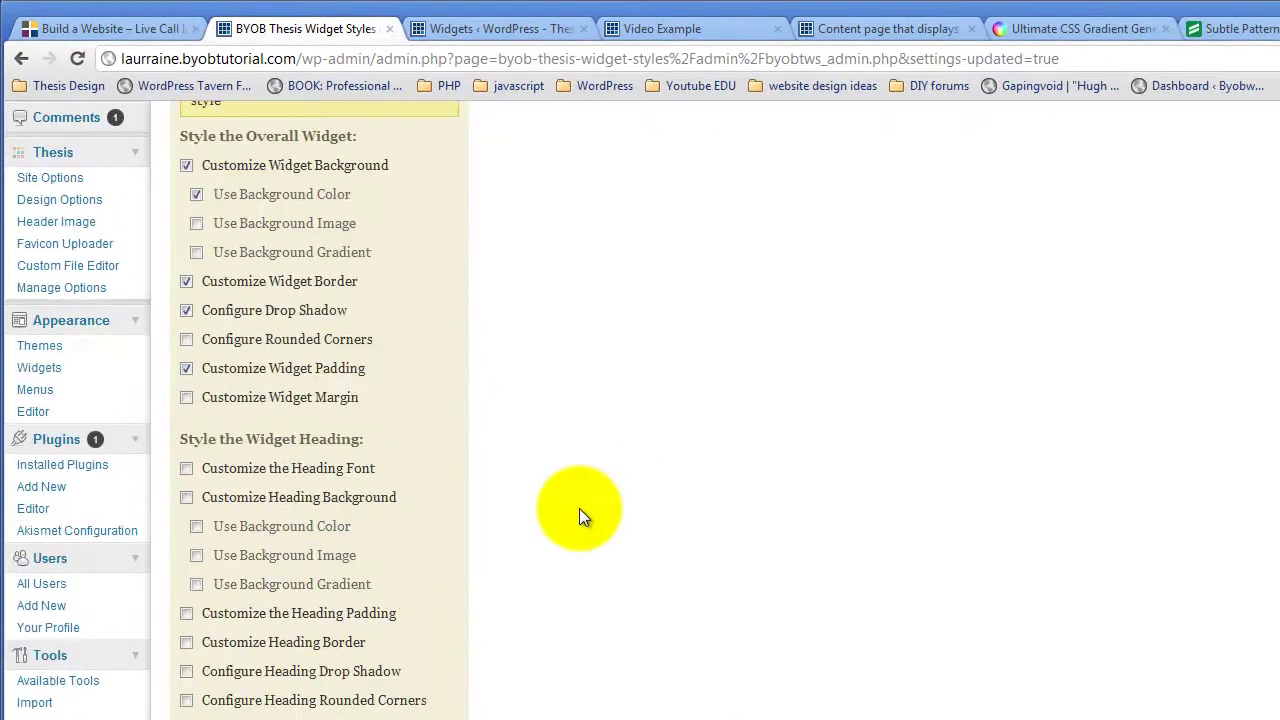
left_click(183, 469)
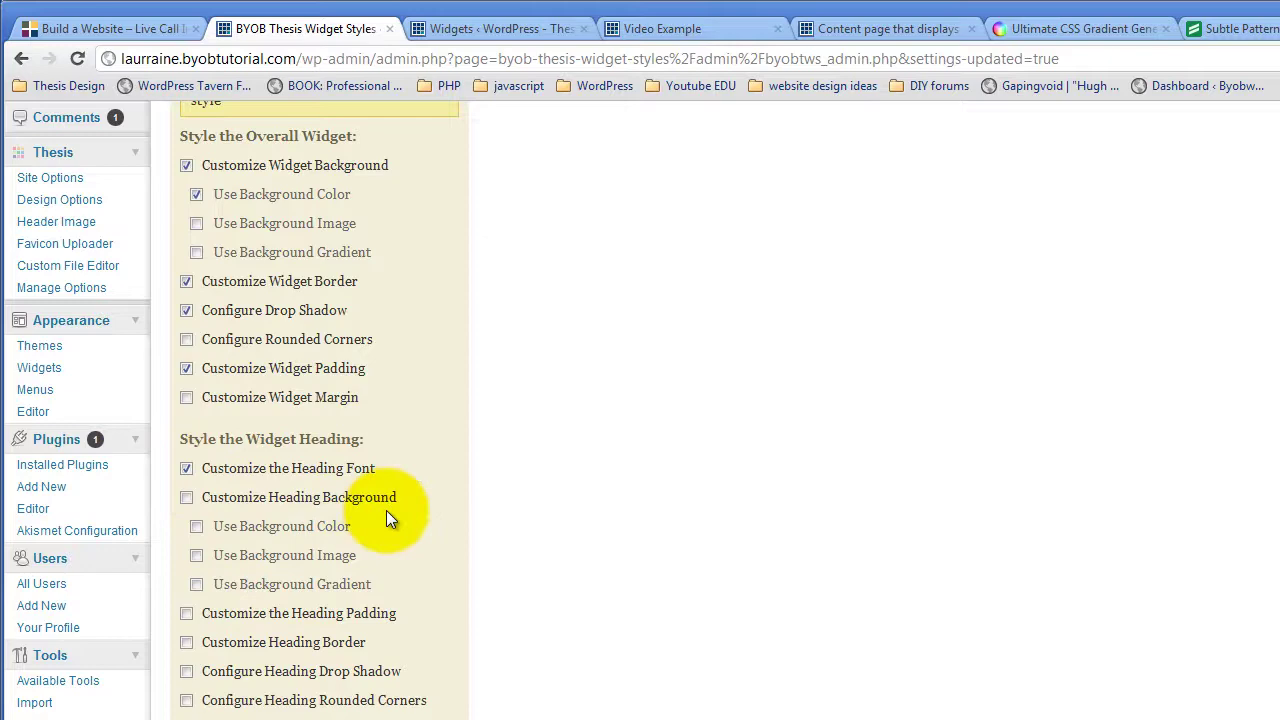
Enable the heading background with a background image, plus heading padding customization
scroll(386, 510, "down", 2)
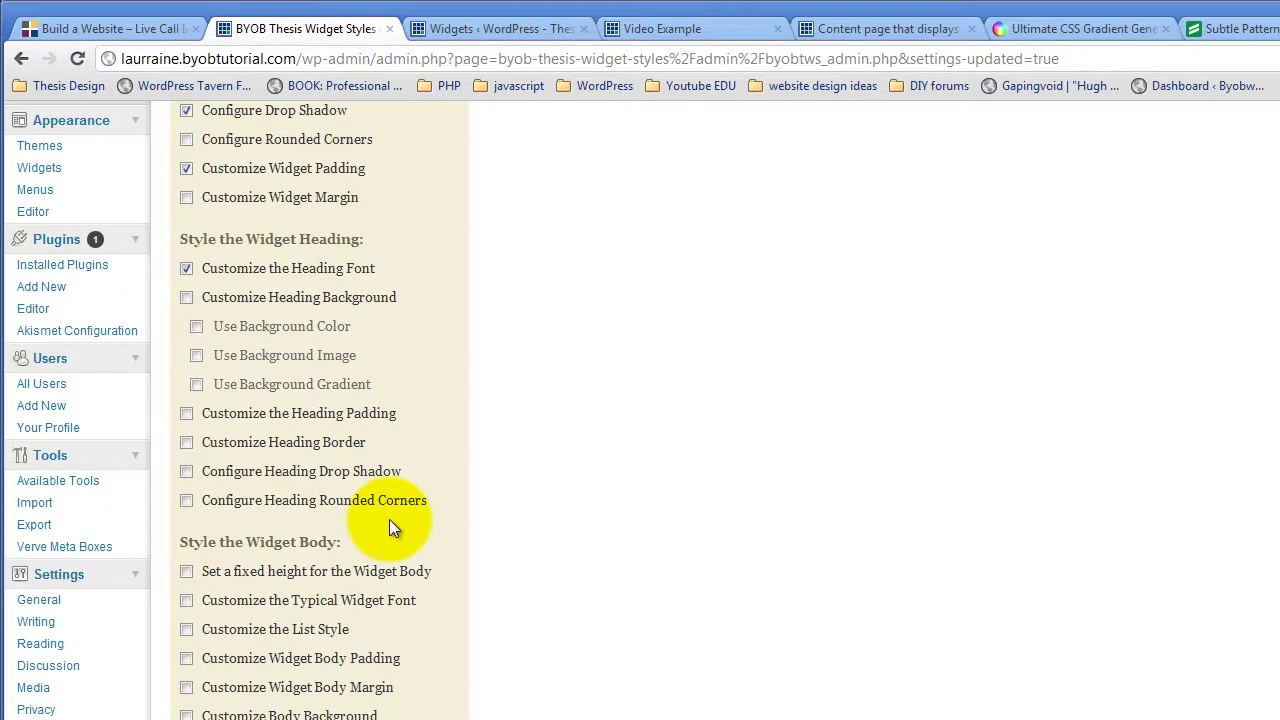
left_click(380, 297)
left_click(340, 355)
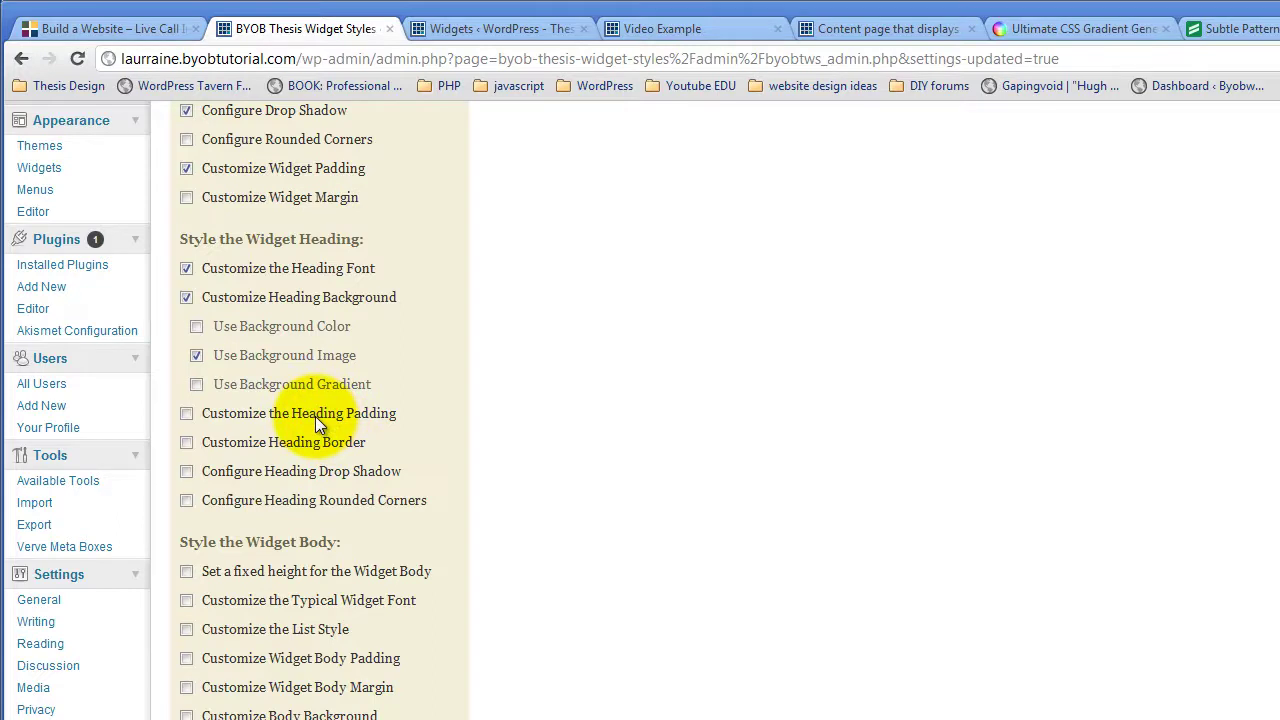
left_click(186, 413)
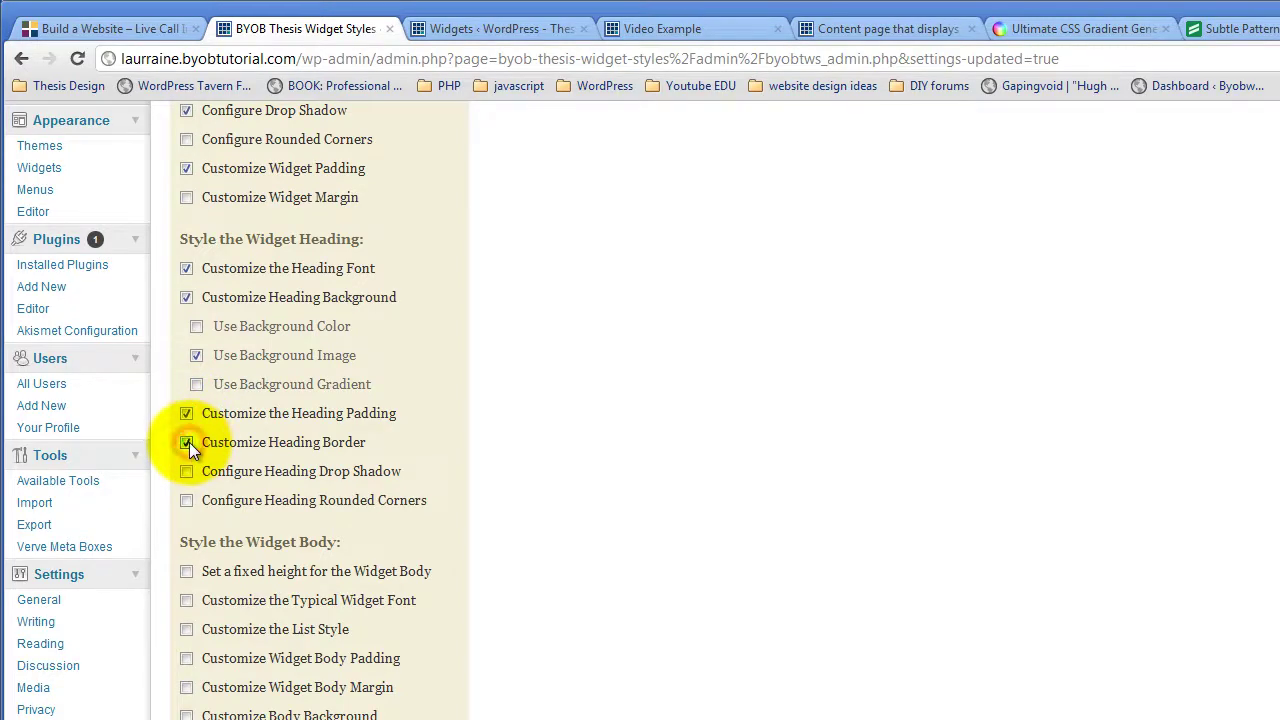
scroll(379, 448, "up", 4)
scroll(605, 250, "up", 2)
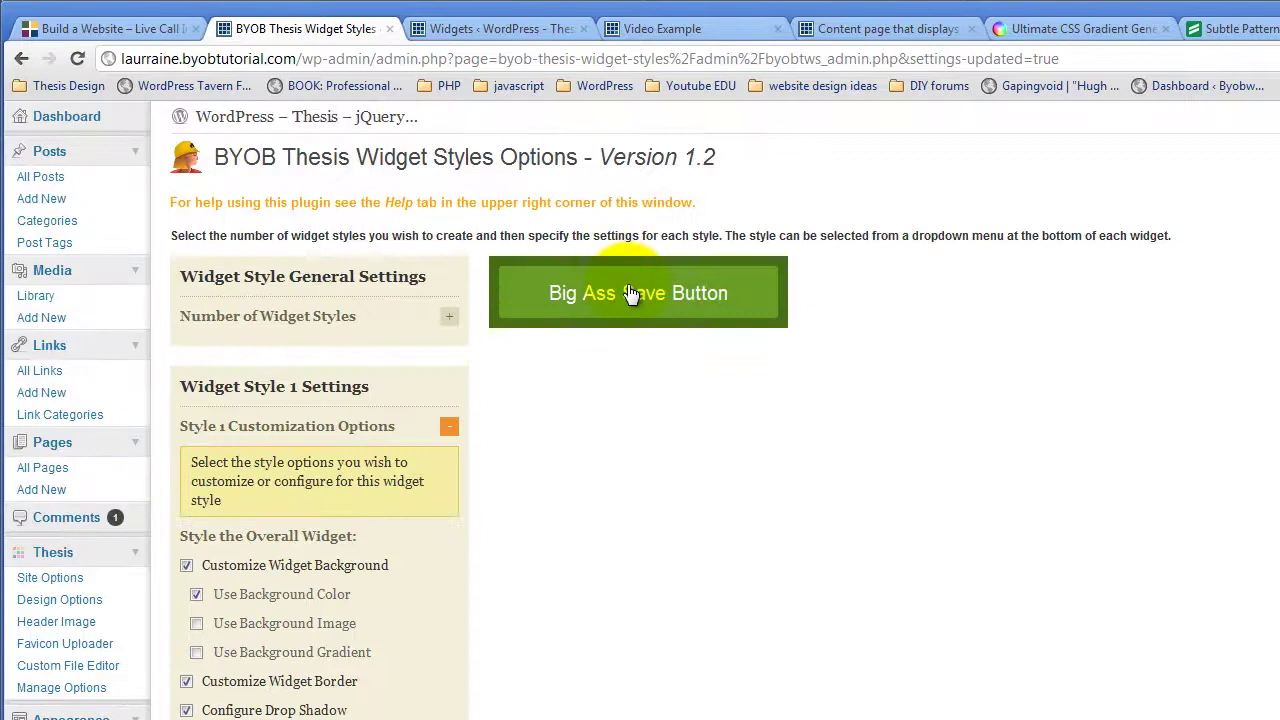
Save the Style 1 options and set the heading font size to 24
left_click(630, 293)
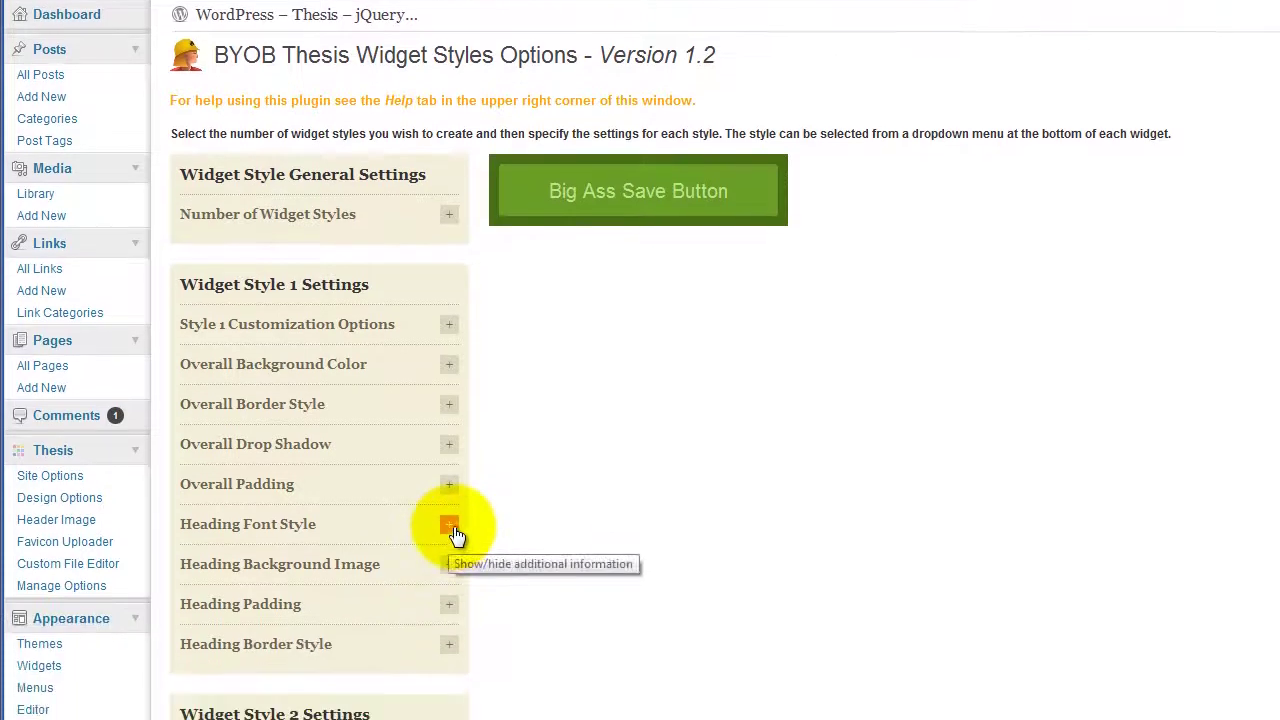
left_click(450, 526)
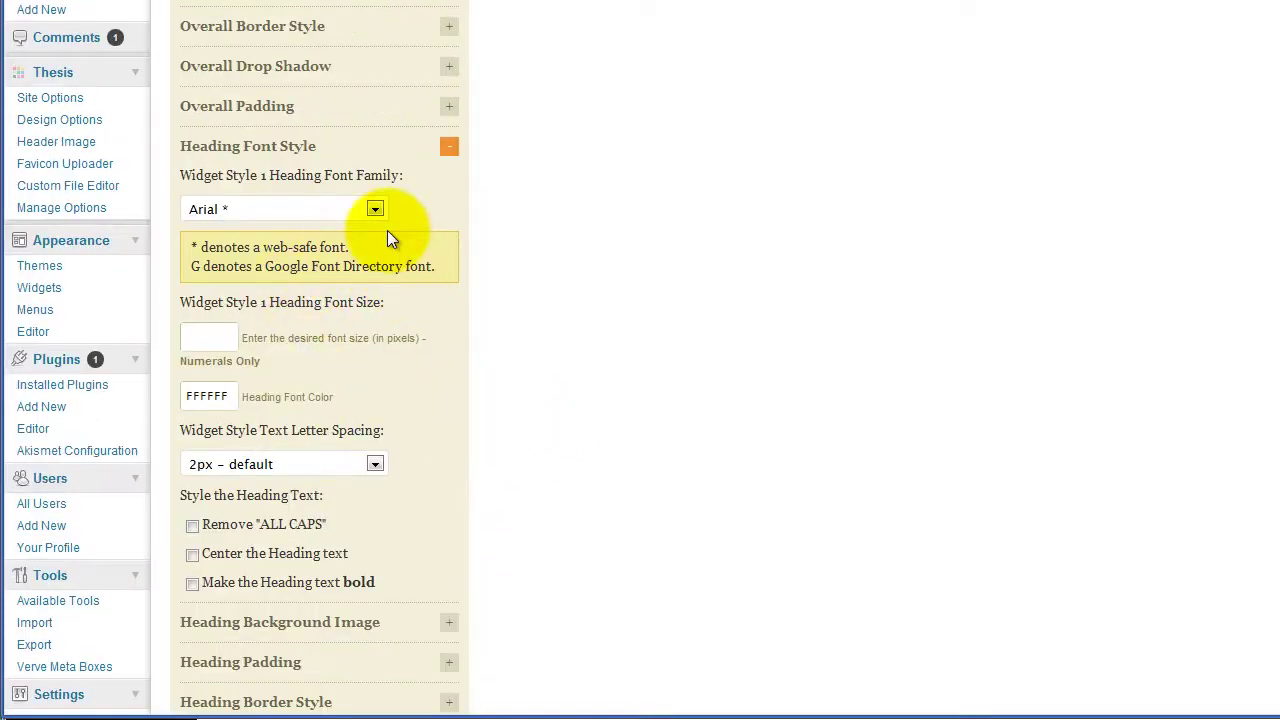
left_click(210, 340)
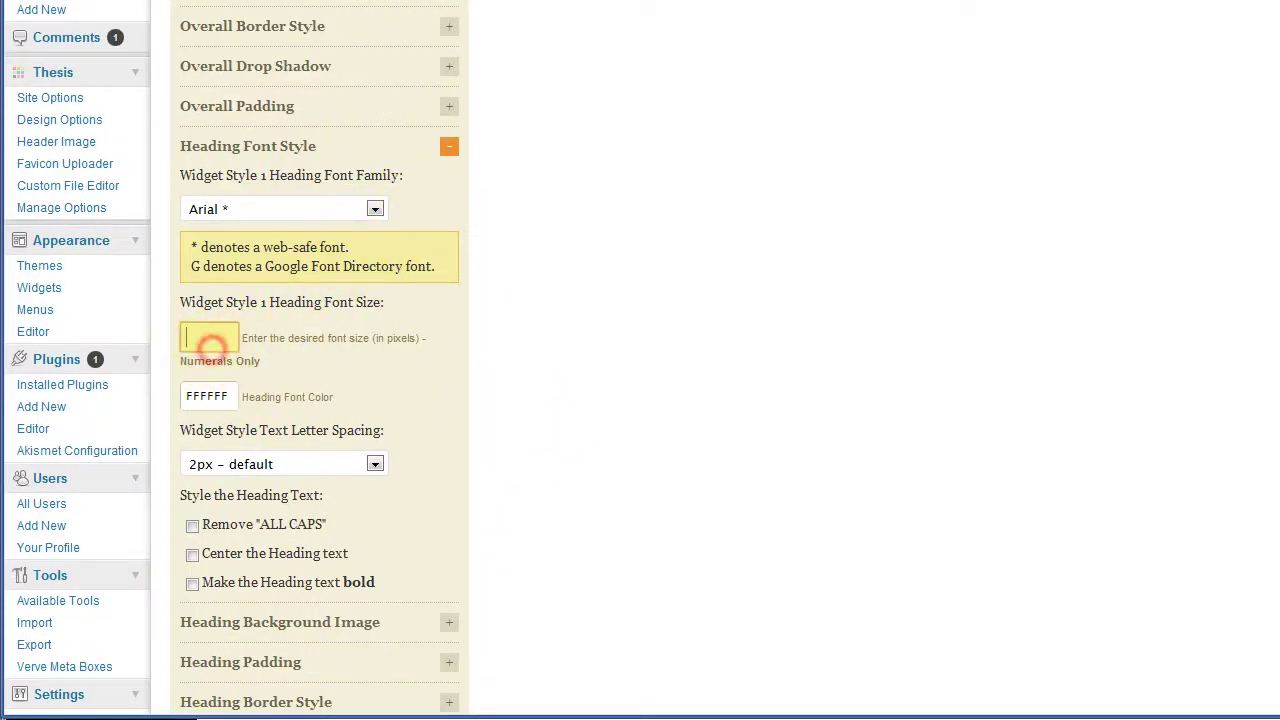
type("2")
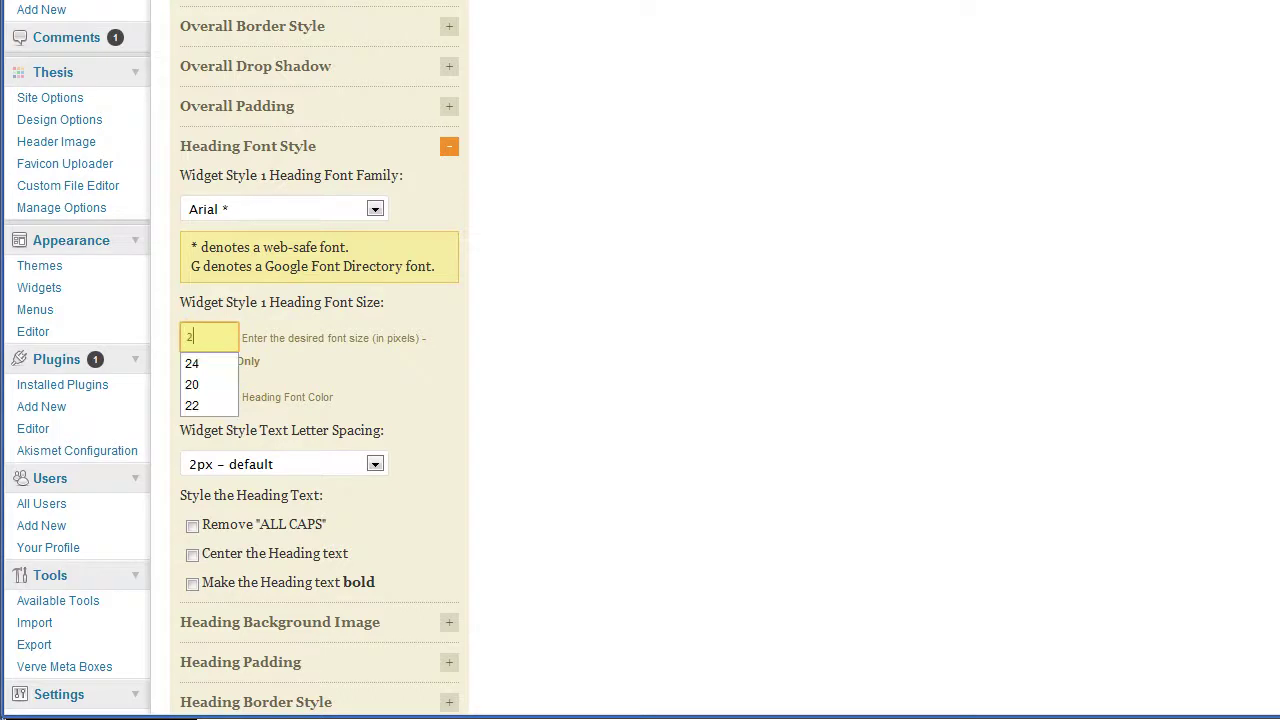
type("4")
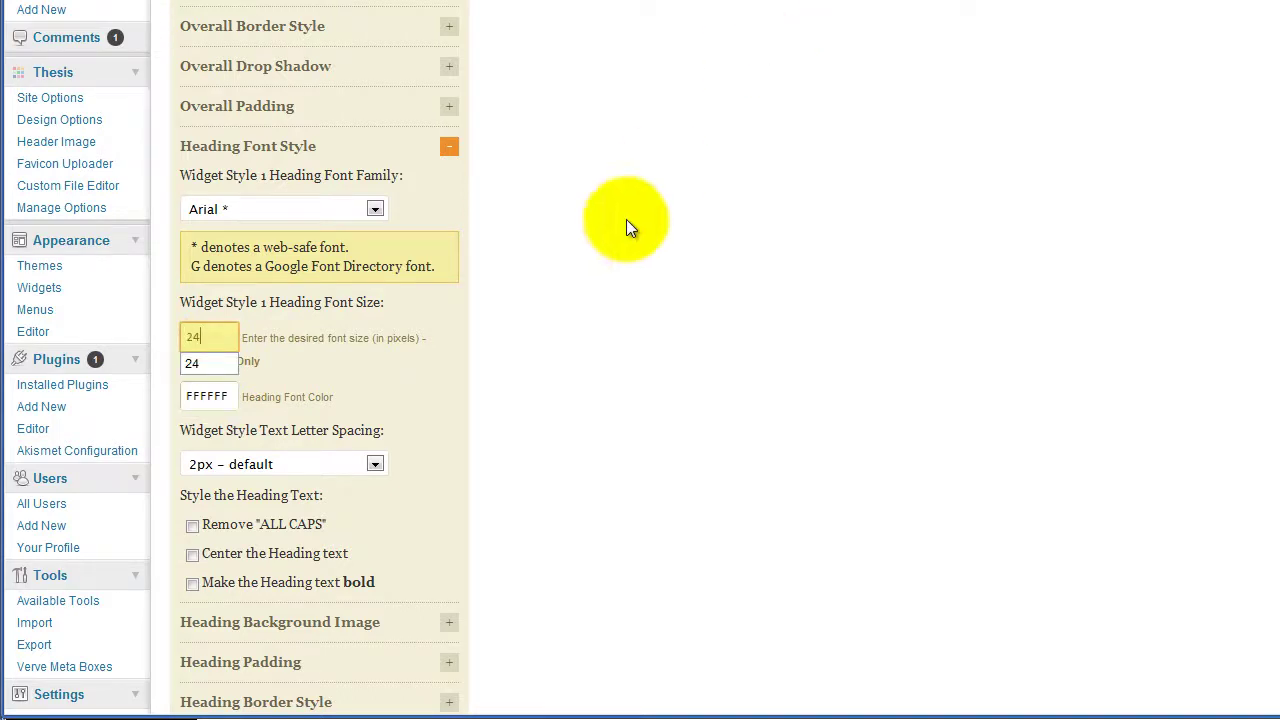
Set the Style 1 heading font colour to 8B8F54
left_click(212, 396)
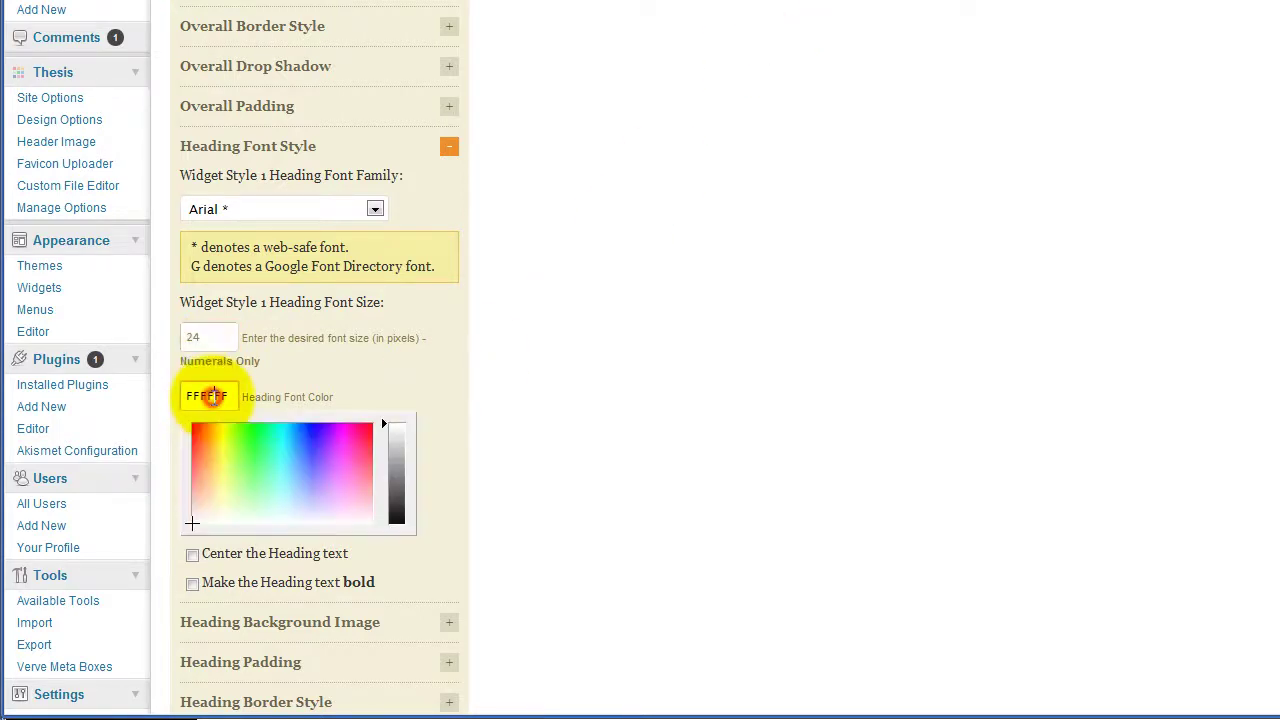
left_click(398, 481)
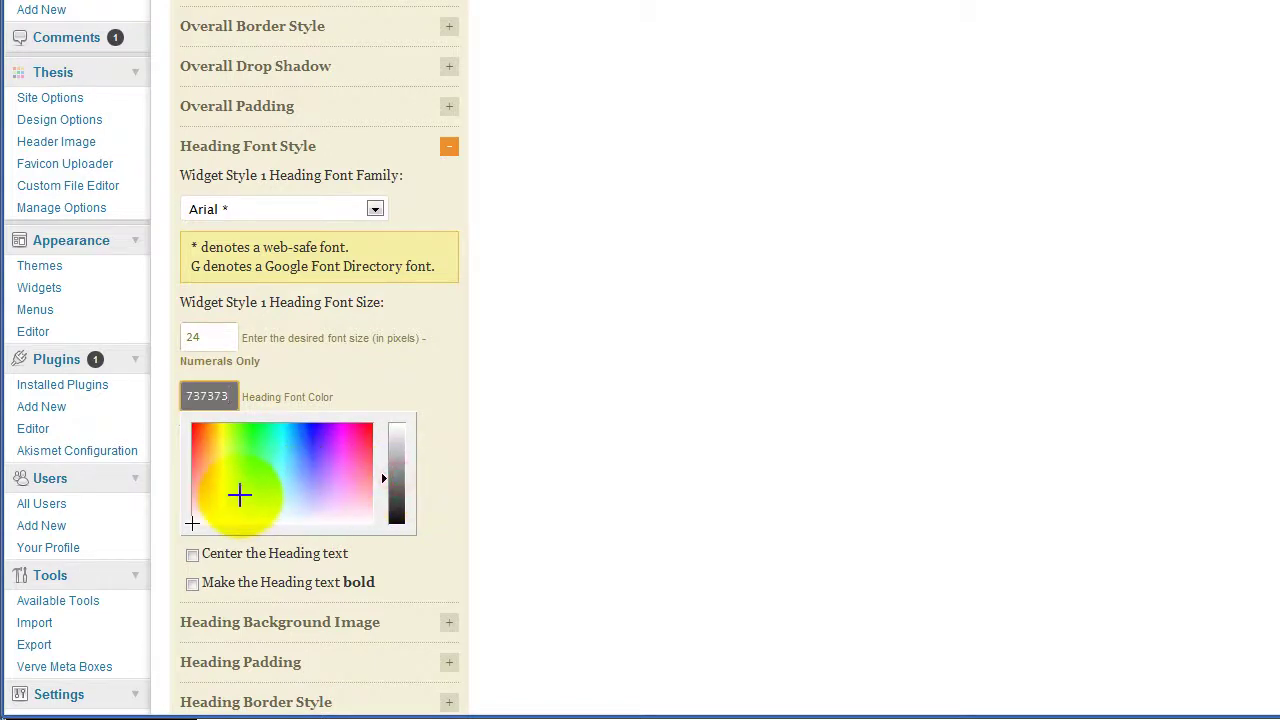
left_click(223, 481)
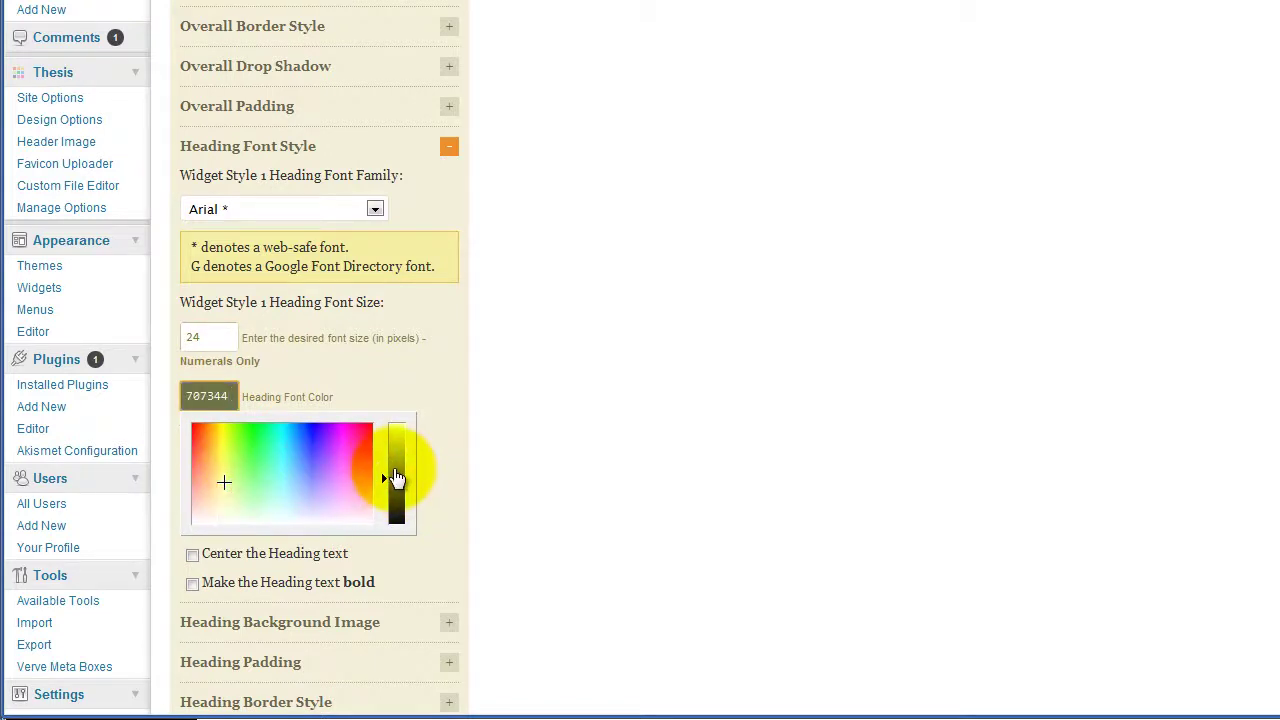
left_click(396, 470)
left_click(409, 397)
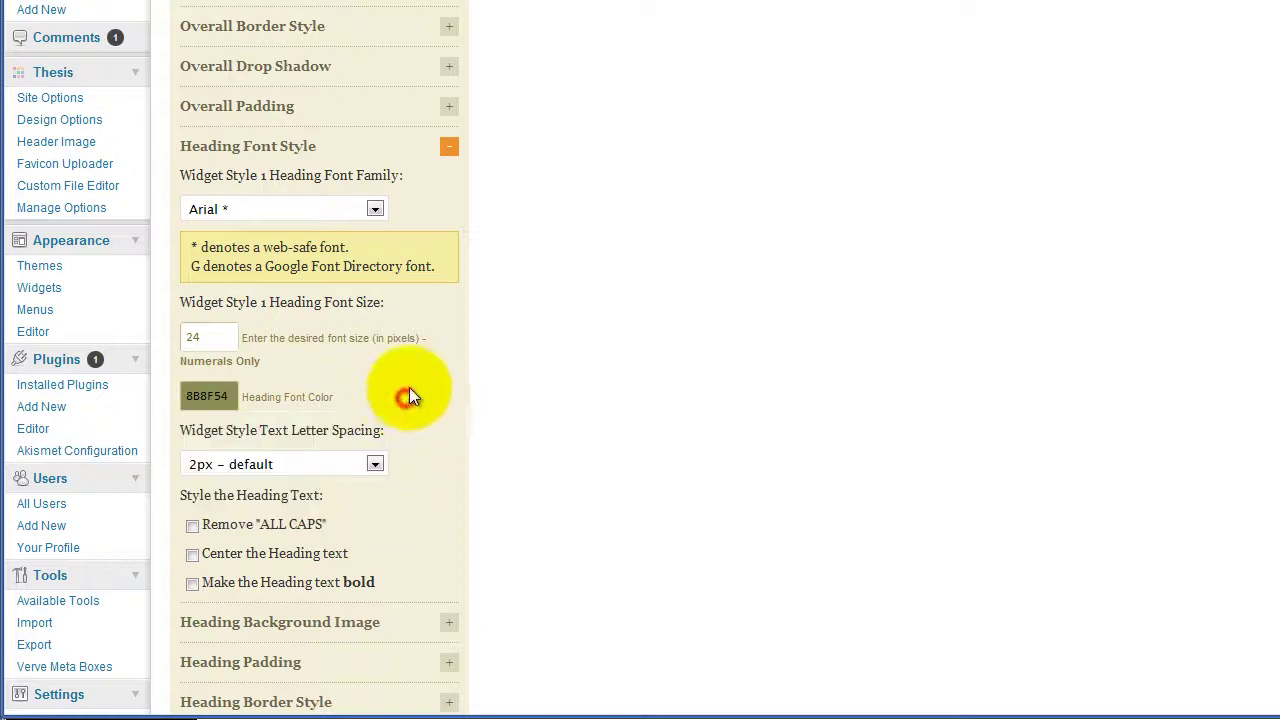
Give the heading Normal letter spacing, remove all caps and centre the text
left_click(378, 463)
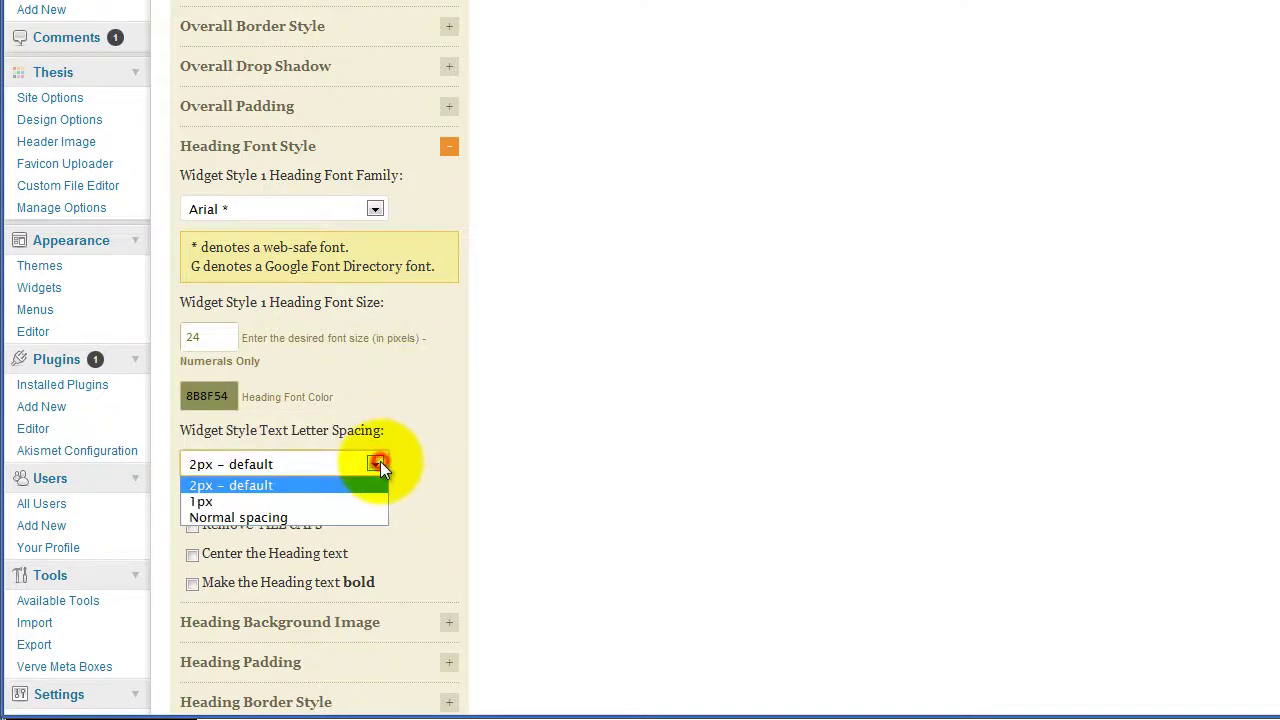
left_click(304, 514)
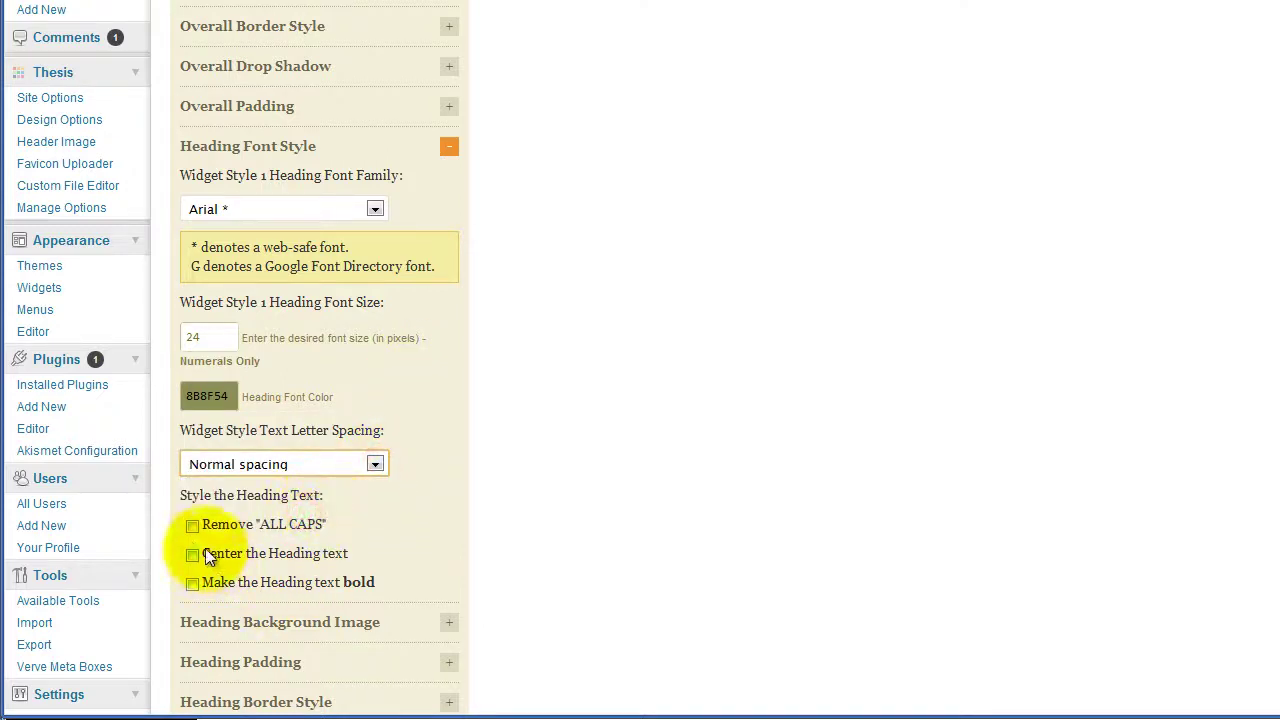
left_click(192, 526)
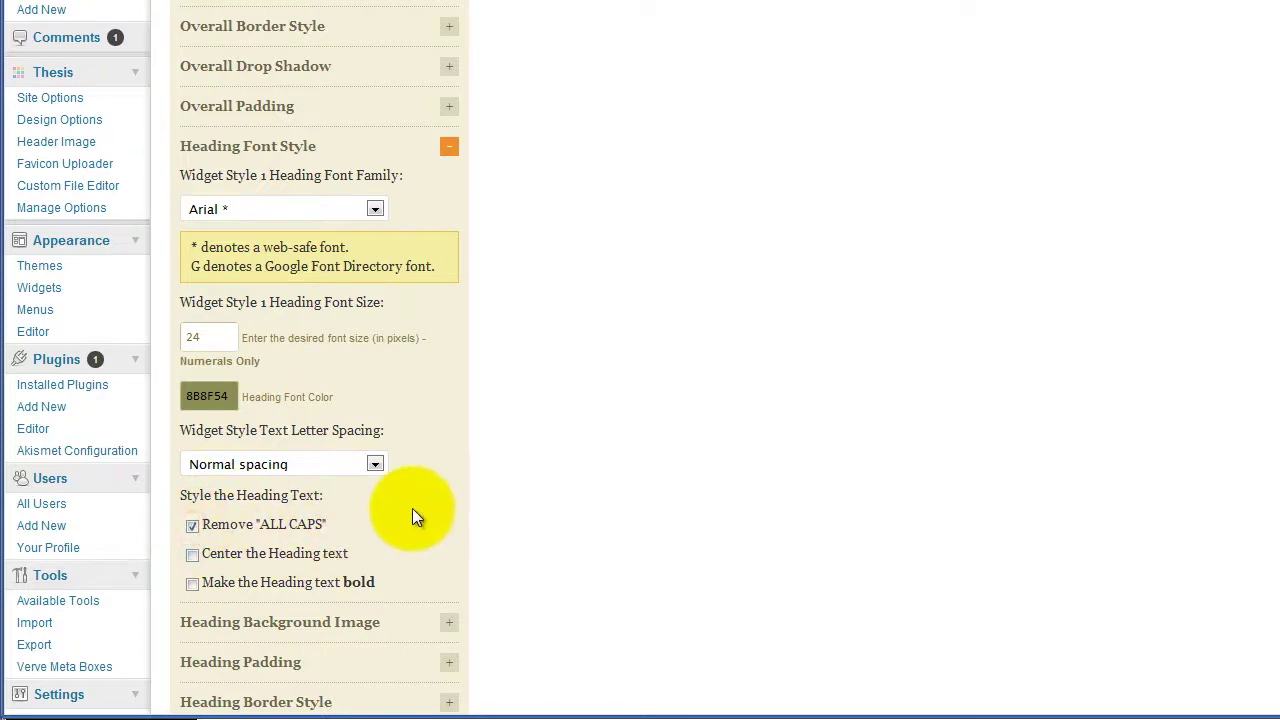
left_click(192, 554)
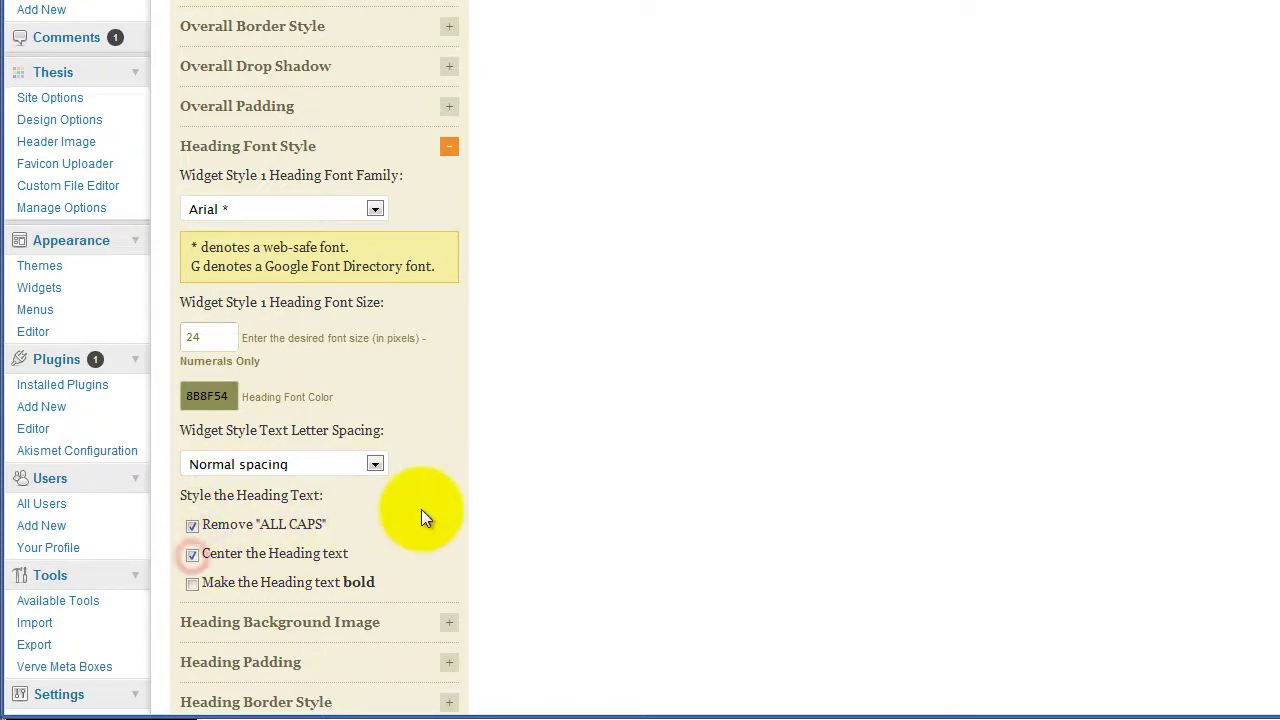
scroll(421, 509, "down", 4)
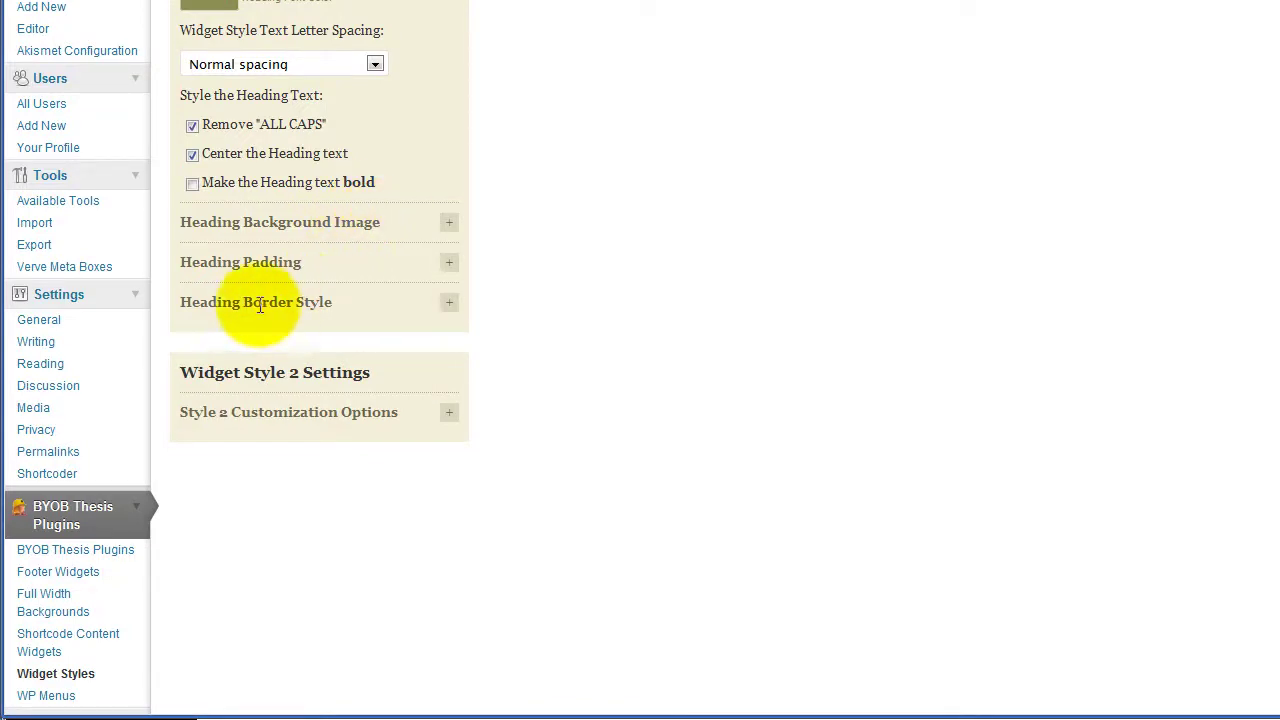
Check the heading border and font colour settings, then save the heading settings
left_click(449, 303)
scroll(435, 309, "up", 3)
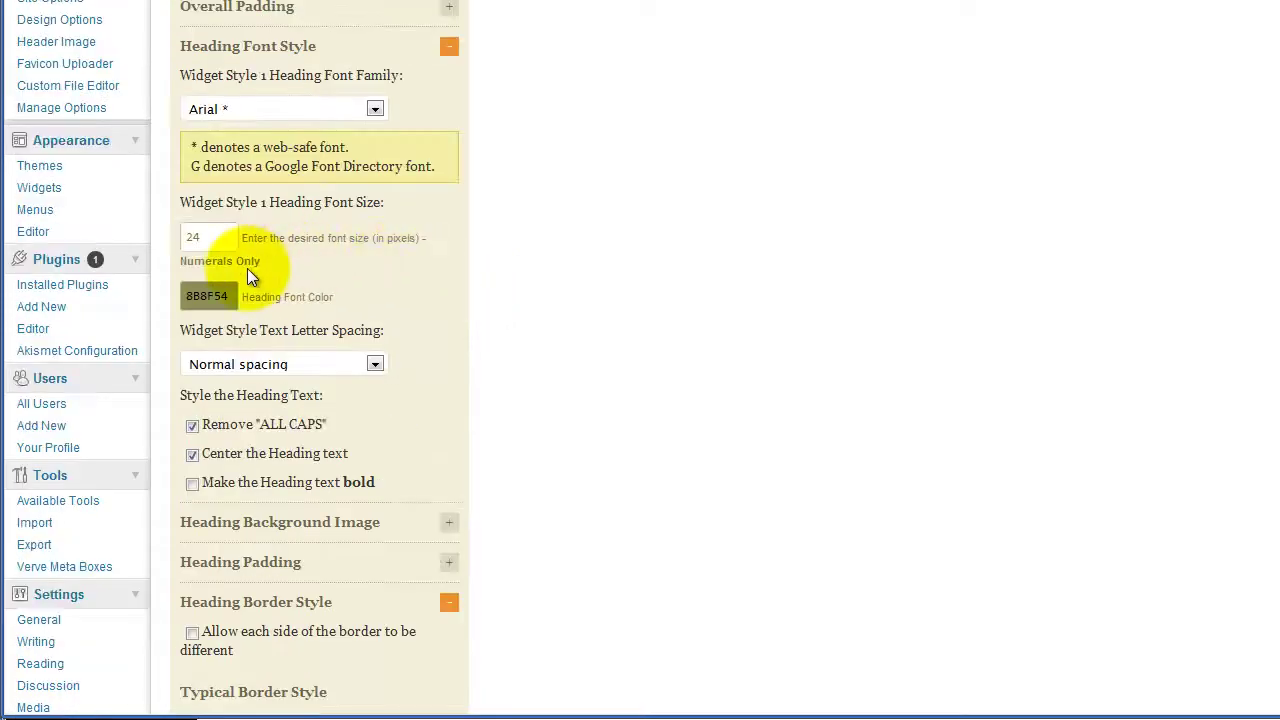
left_click(208, 296)
key("ctrl+c")
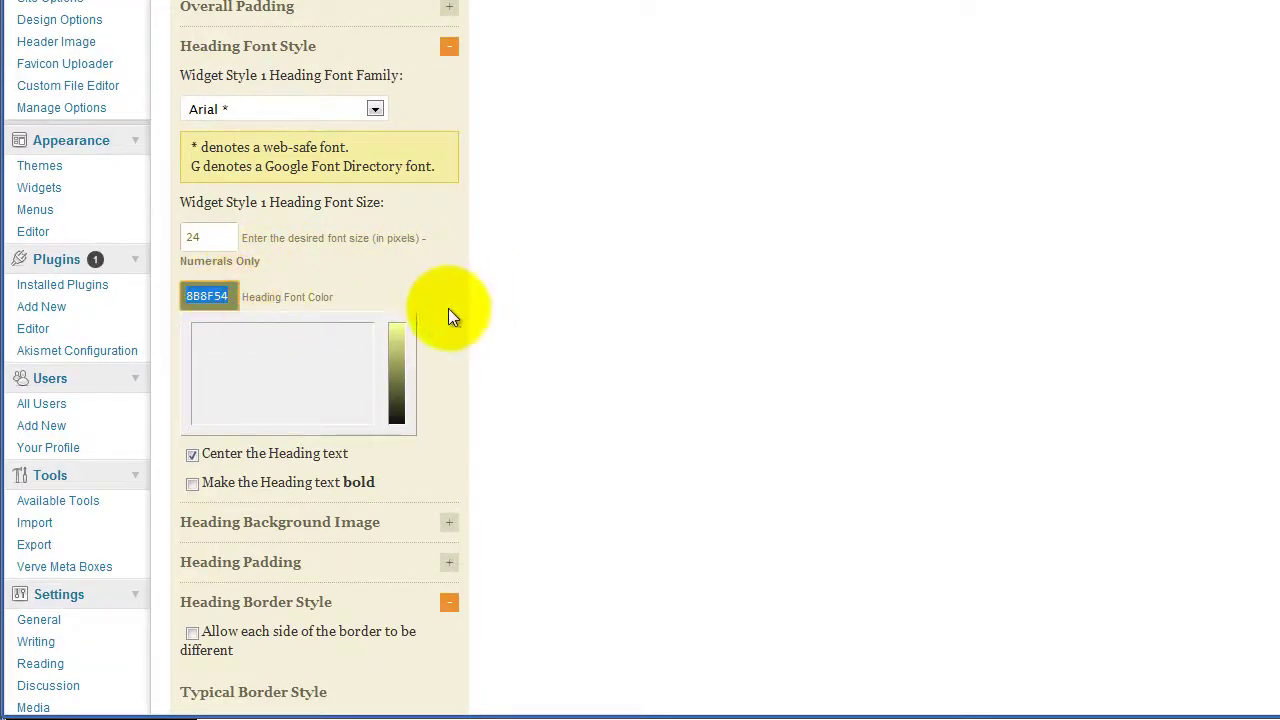
left_click(395, 264)
scroll(399, 275, "down", 5)
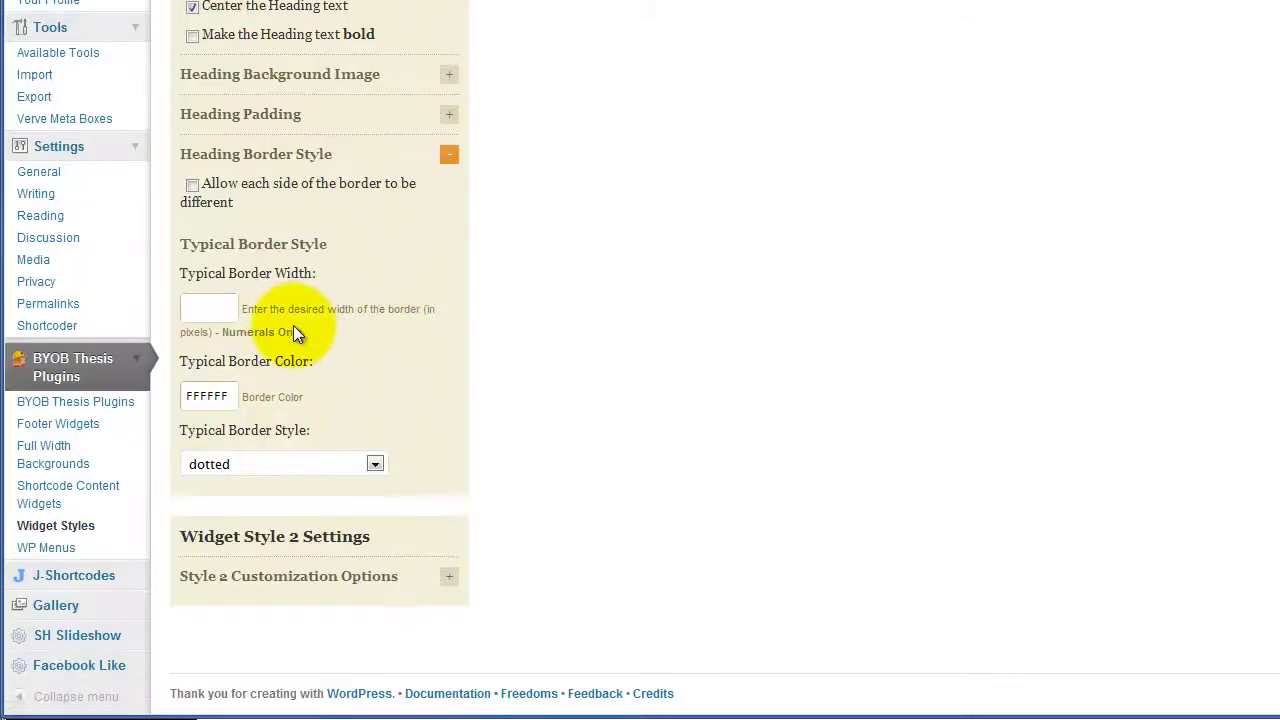
scroll(308, 318, "up", 8)
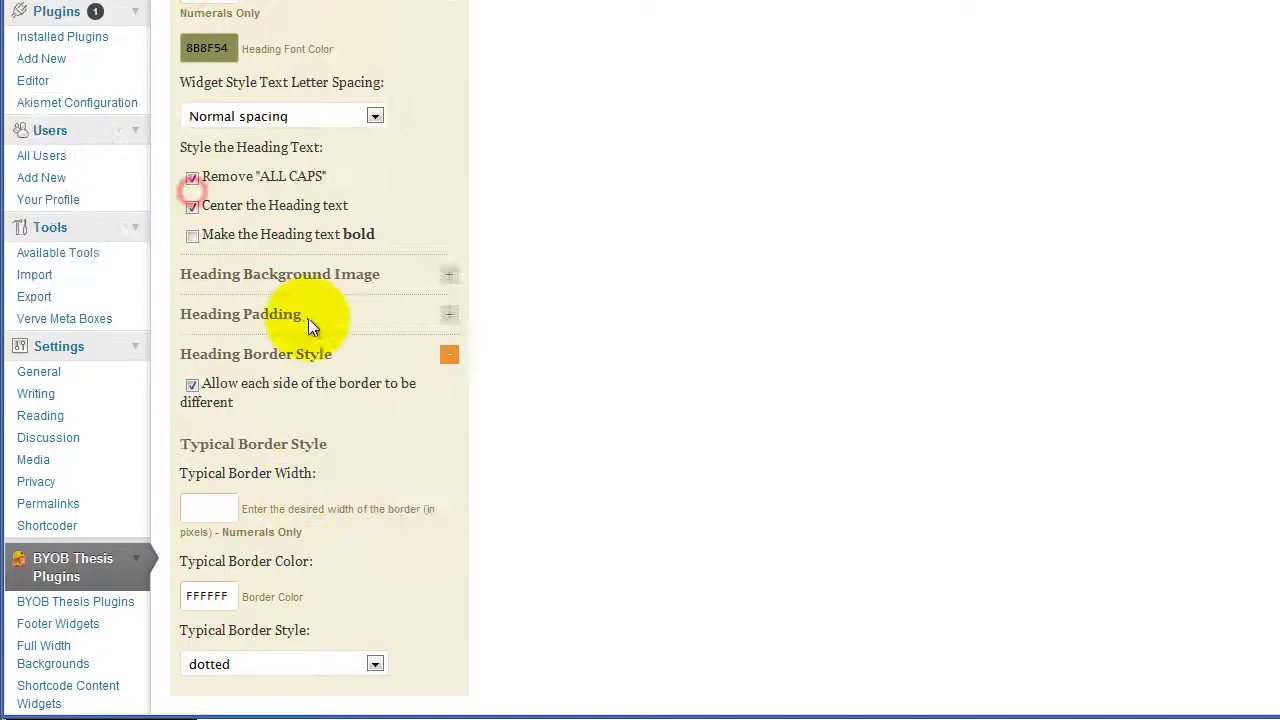
left_click(625, 77)
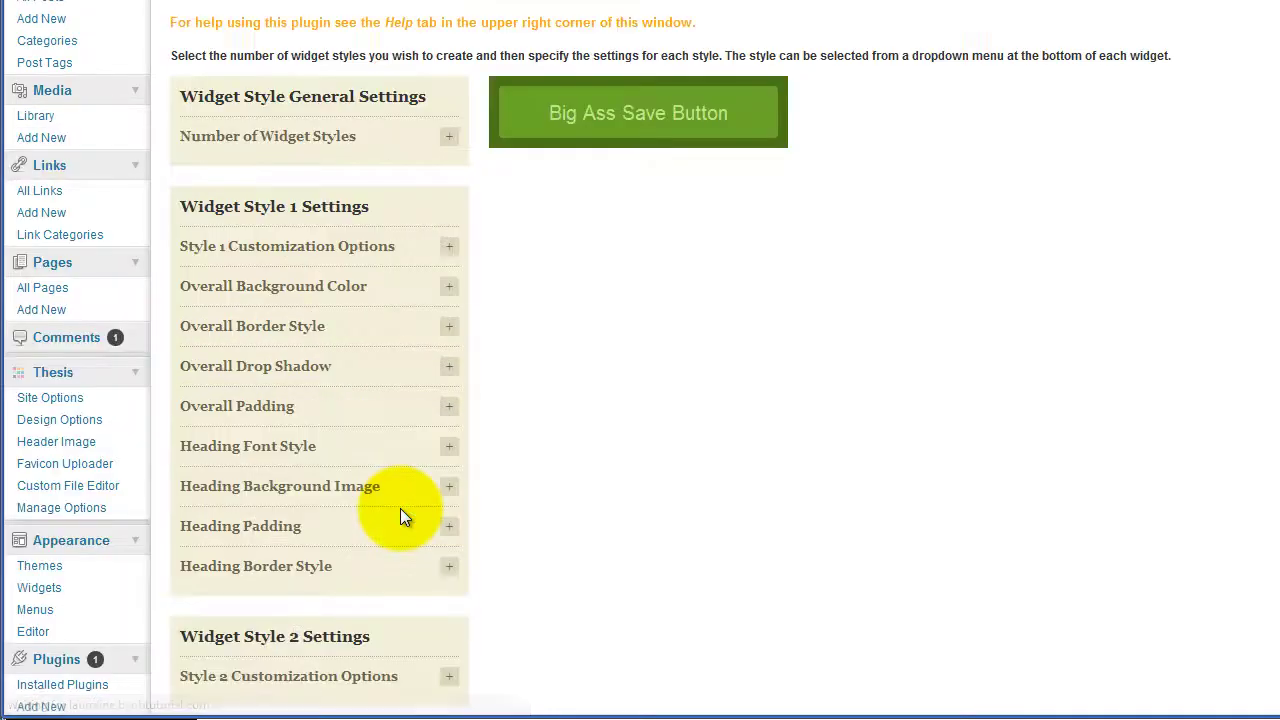
Turn off the heading's top, right and left borders
scroll(400, 508, "down", 5)
scroll(400, 508, "up", 3)
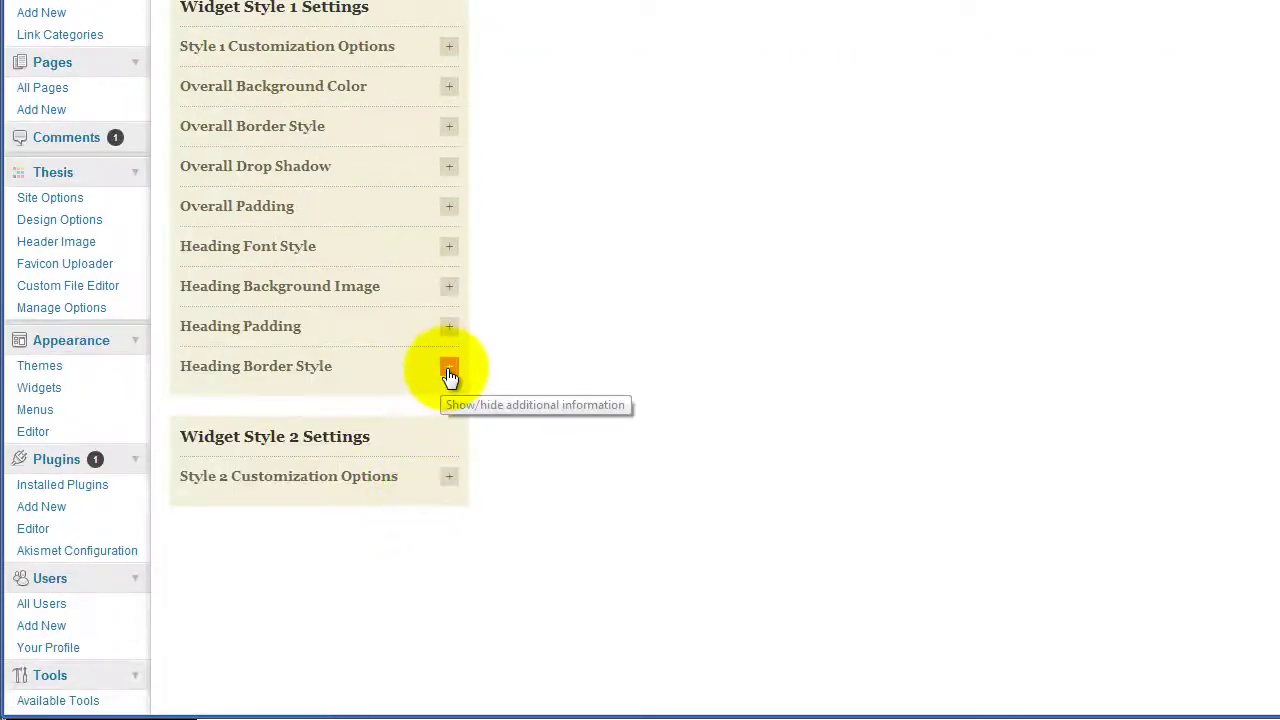
left_click(449, 369)
scroll(424, 381, "down", 4)
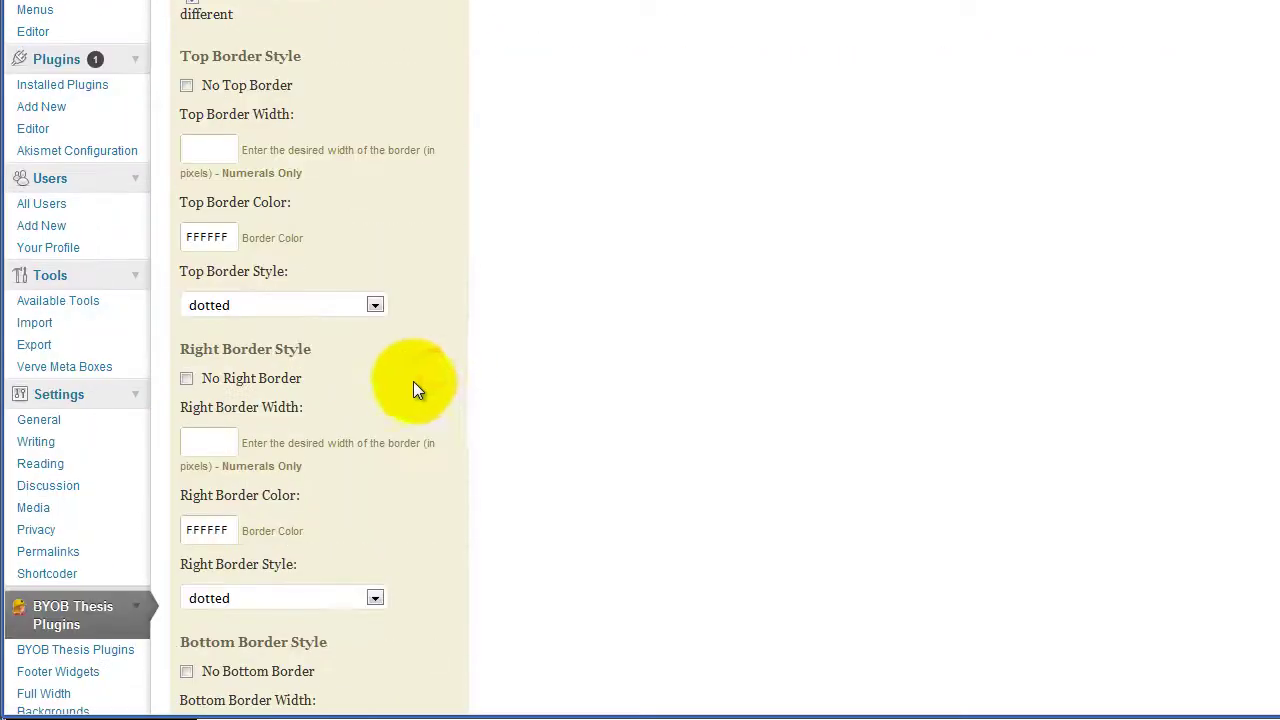
left_click(186, 86)
left_click(186, 379)
scroll(269, 429, "down", 4)
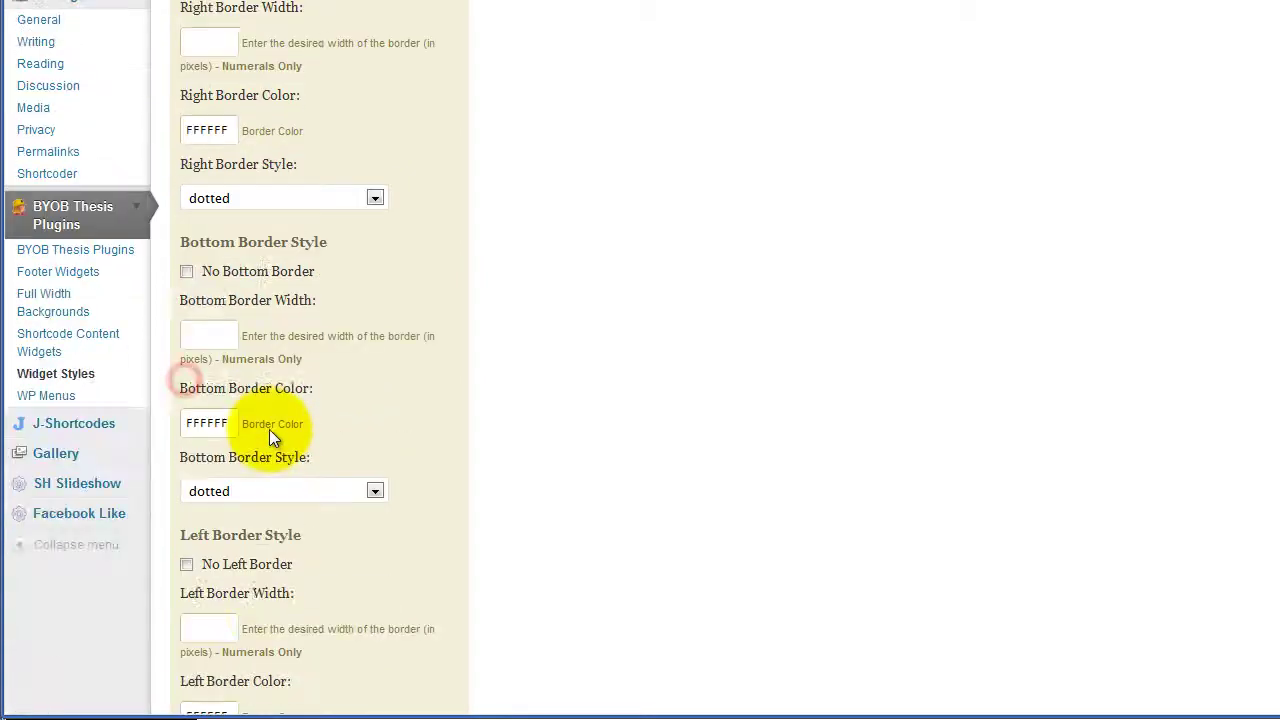
scroll(190, 400, "down", 2)
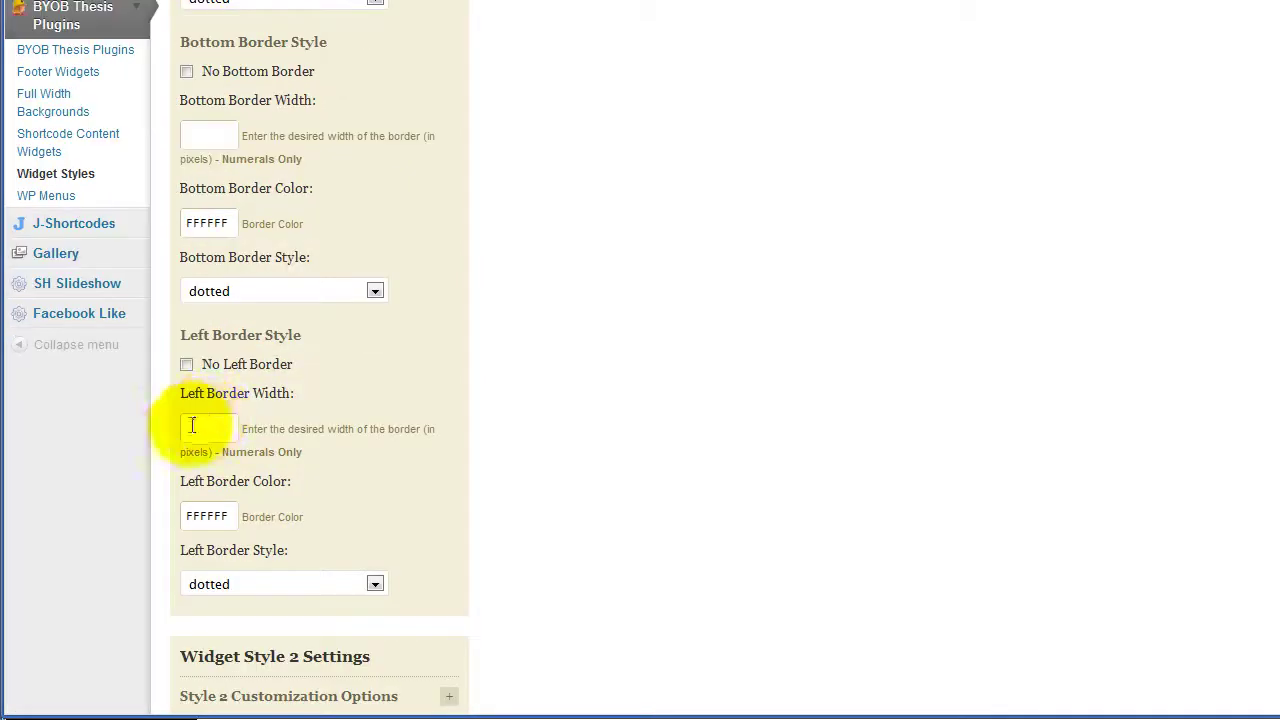
left_click(186, 366)
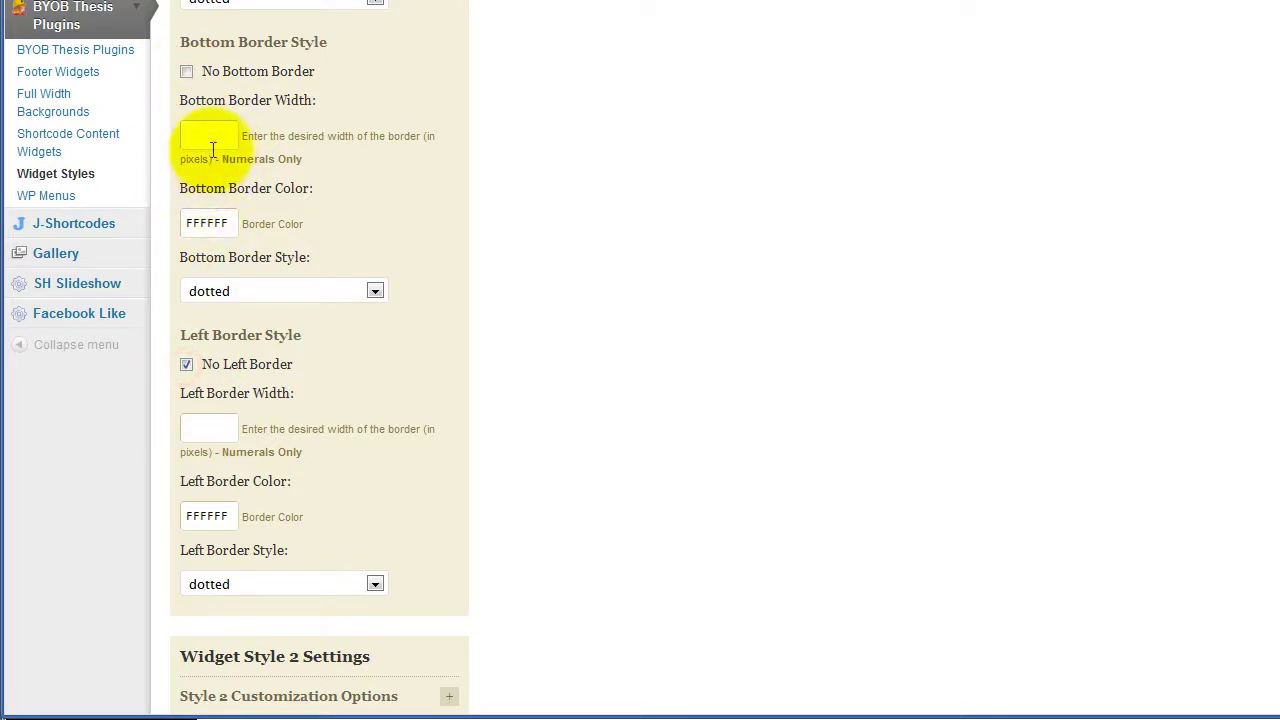
Give the heading a solid 4px 8B8F54 bottom border and save the settings
left_click(209, 140)
type("4")
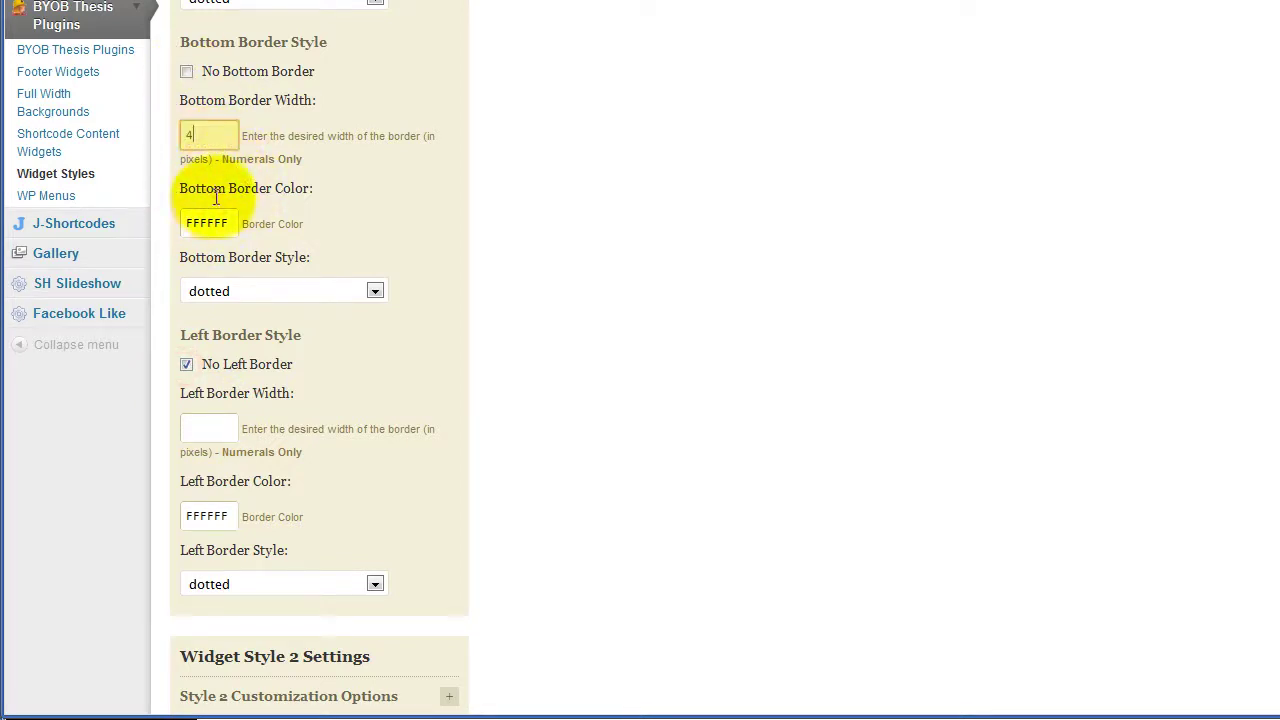
left_click(218, 220)
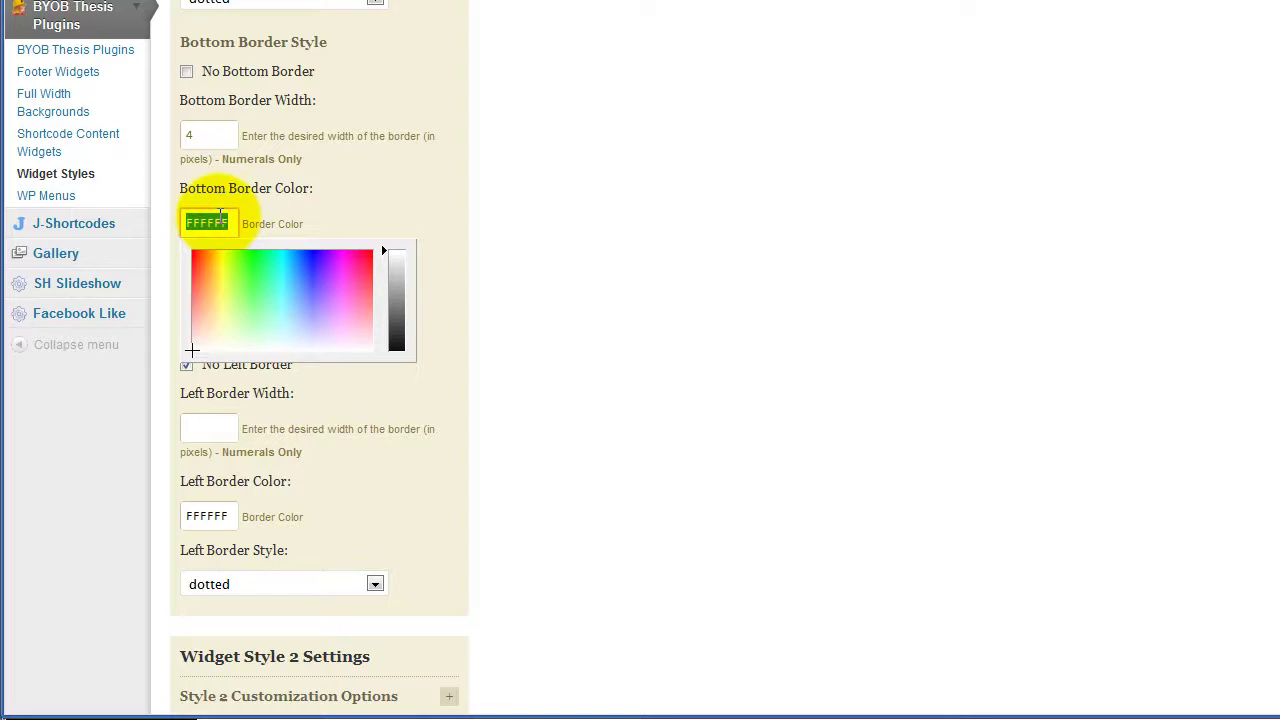
key("ctrl+v")
left_click(300, 188)
left_click(374, 290)
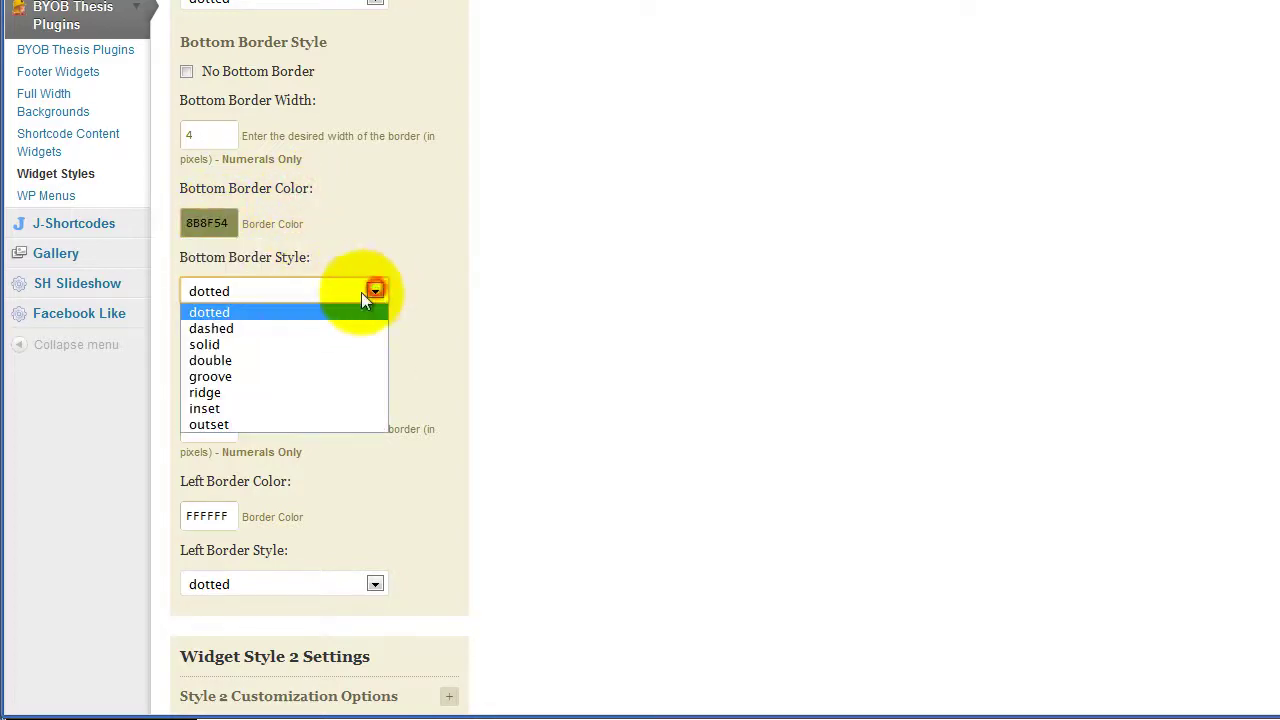
left_click(311, 344)
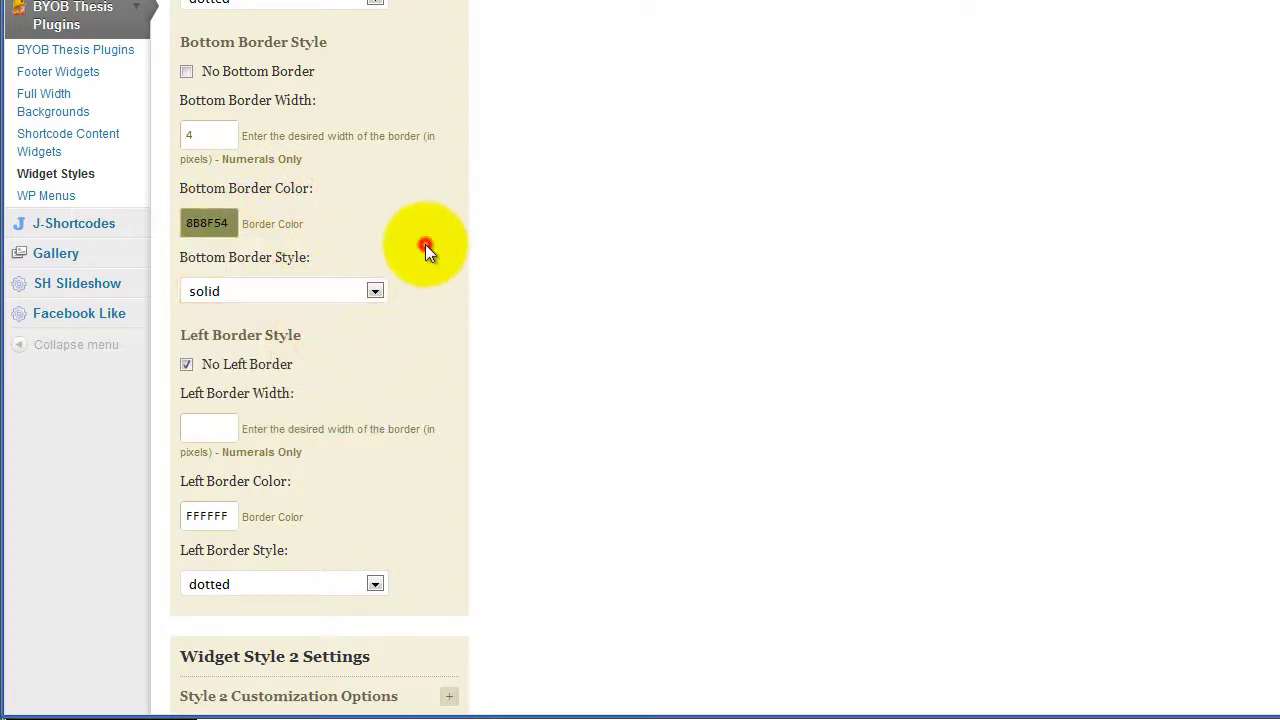
scroll(425, 250, "up", 10)
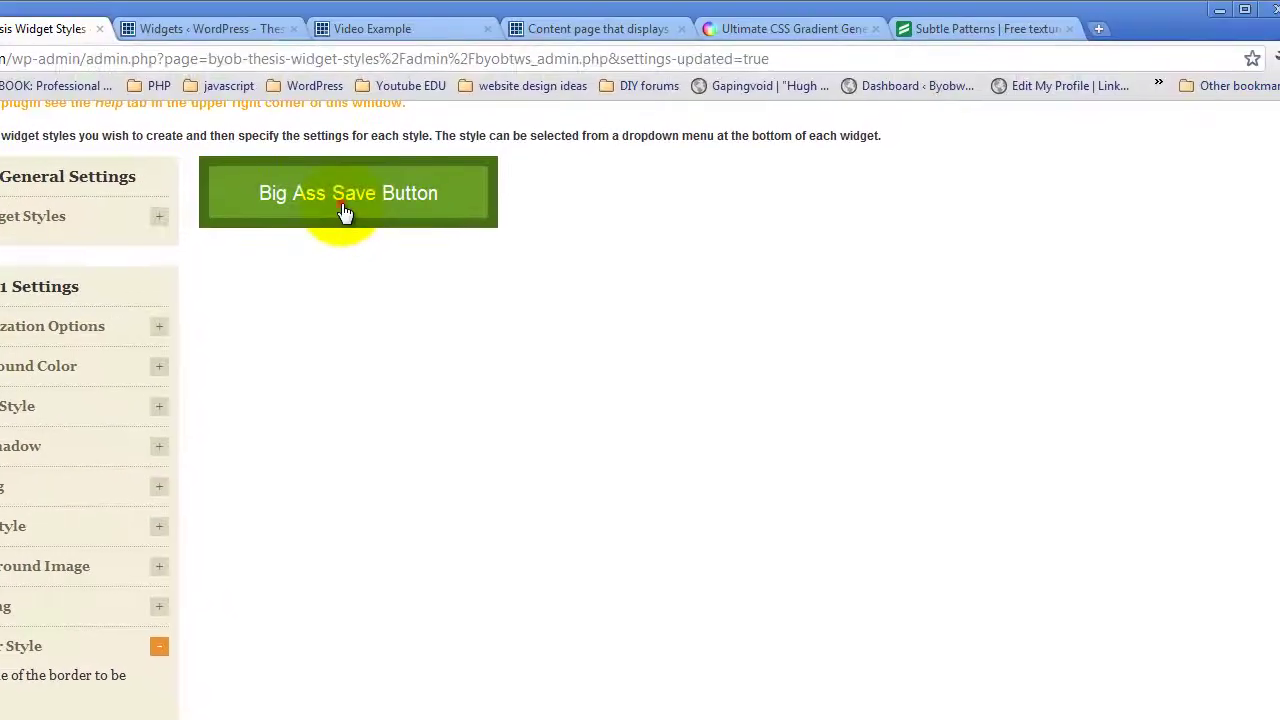
left_click(345, 210)
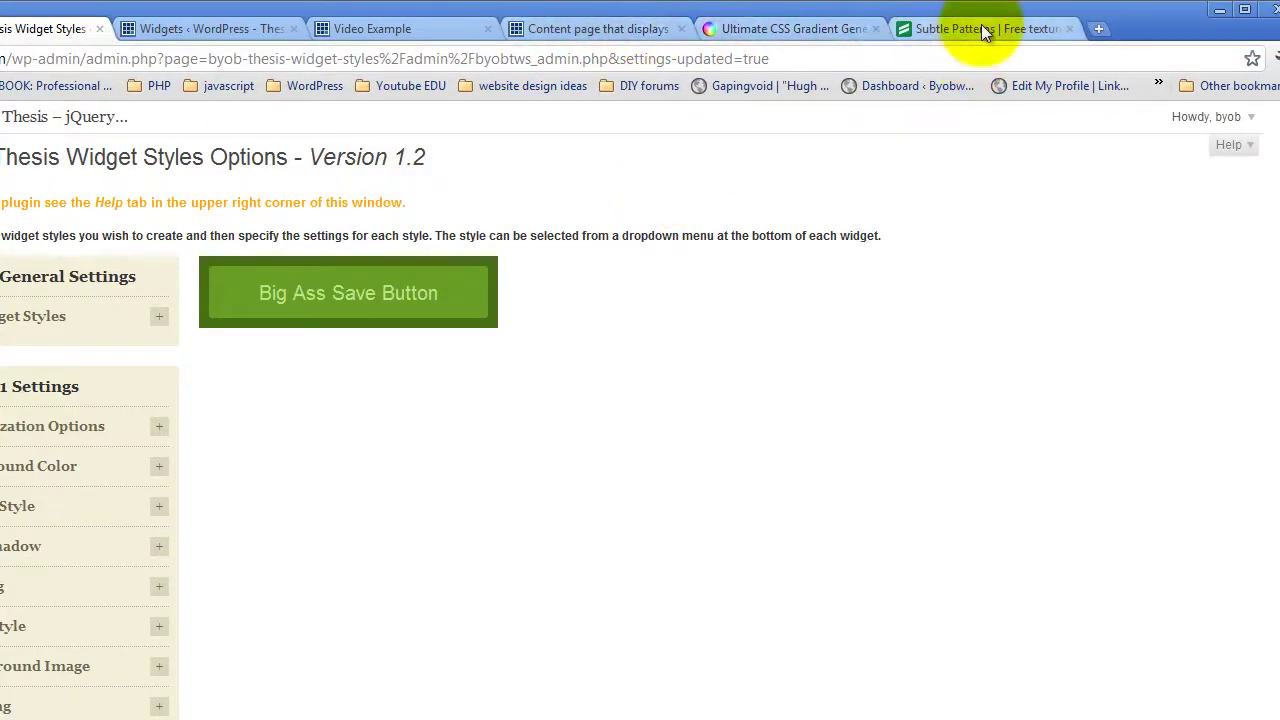
Inspect the Column 1 heading underline on the category archive page, then return to widget style settings
left_click(600, 29)
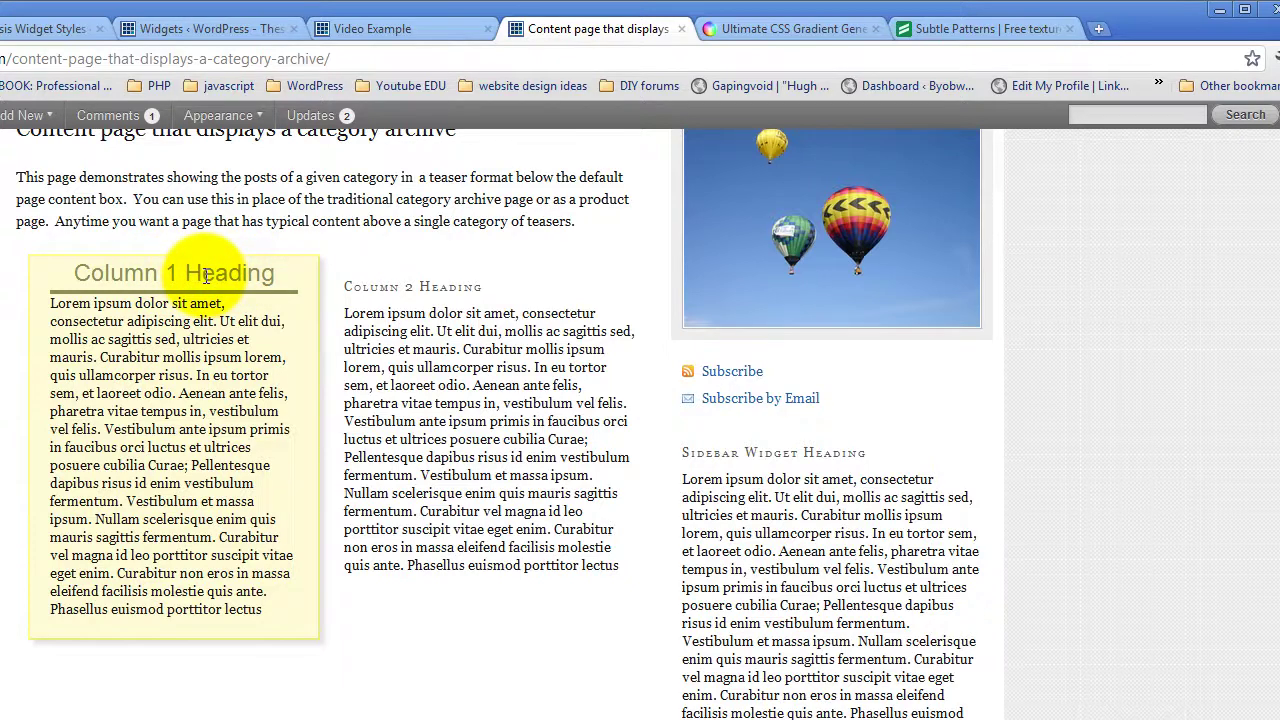
left_click(404, 30)
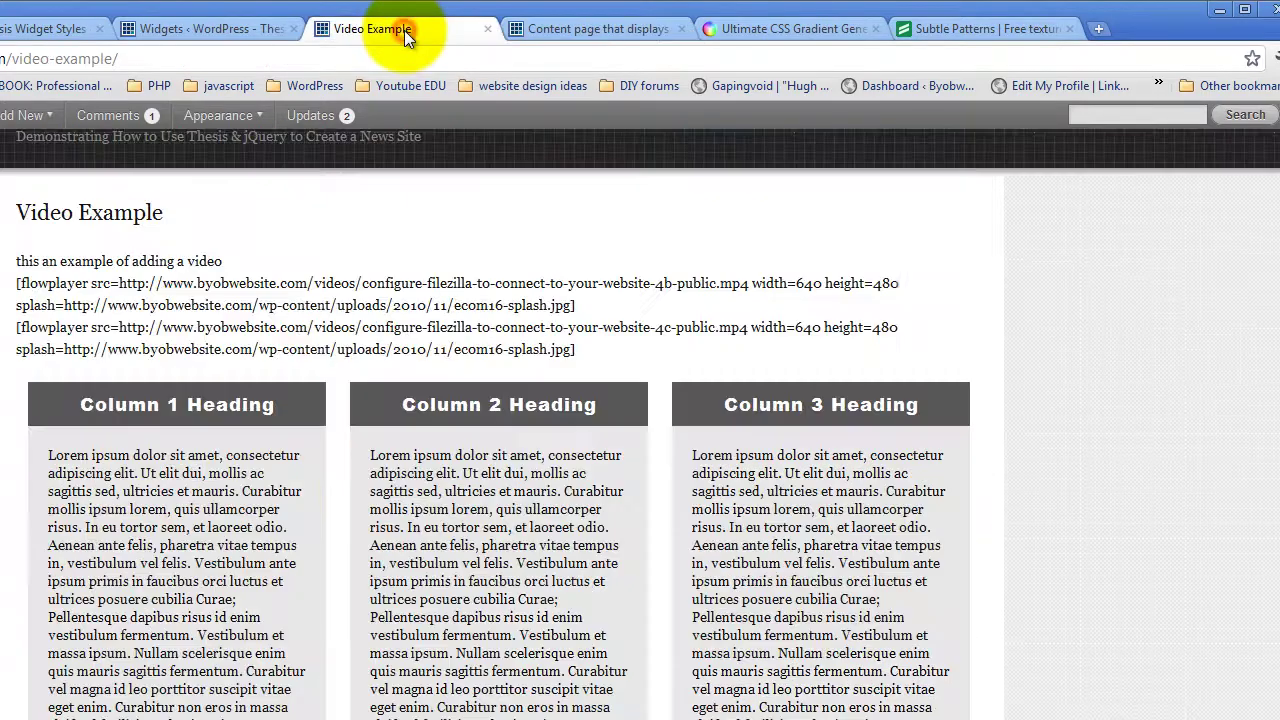
left_click(242, 27)
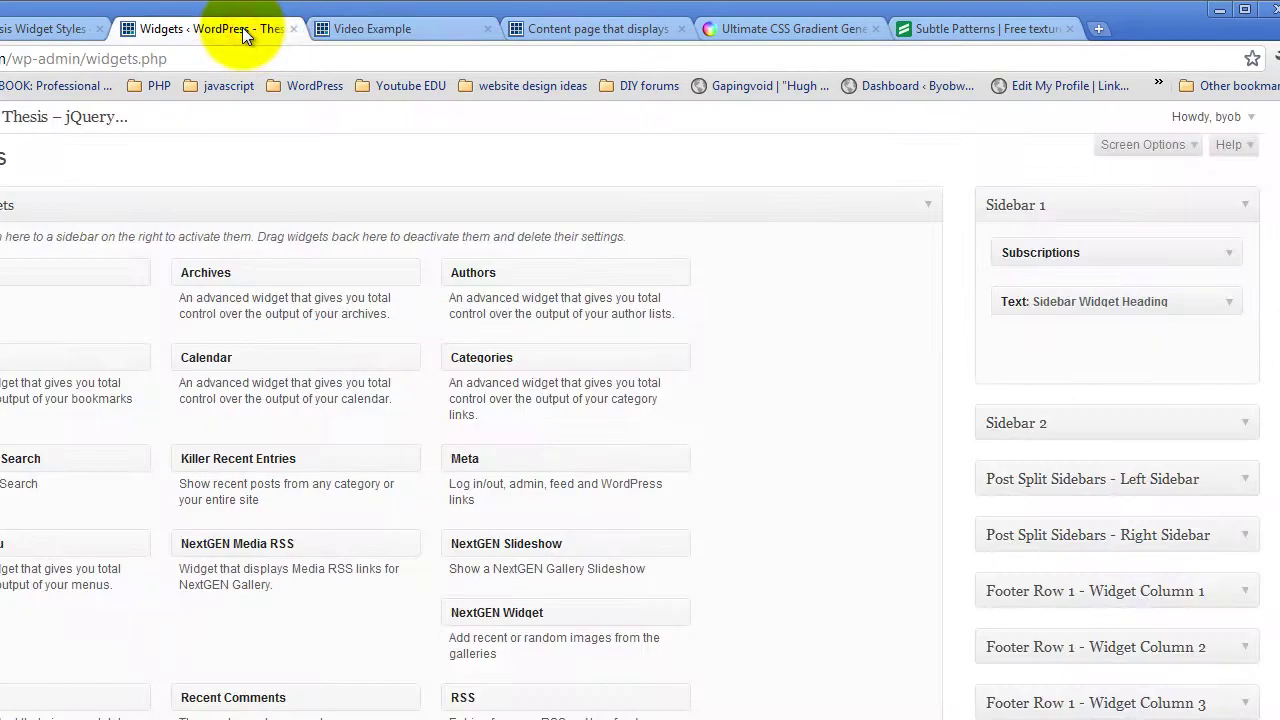
left_click(80, 30)
Clear the Style 1 Overall Top Padding value and save
scroll(294, 343, "down", 3)
scroll(294, 340, "up", 3)
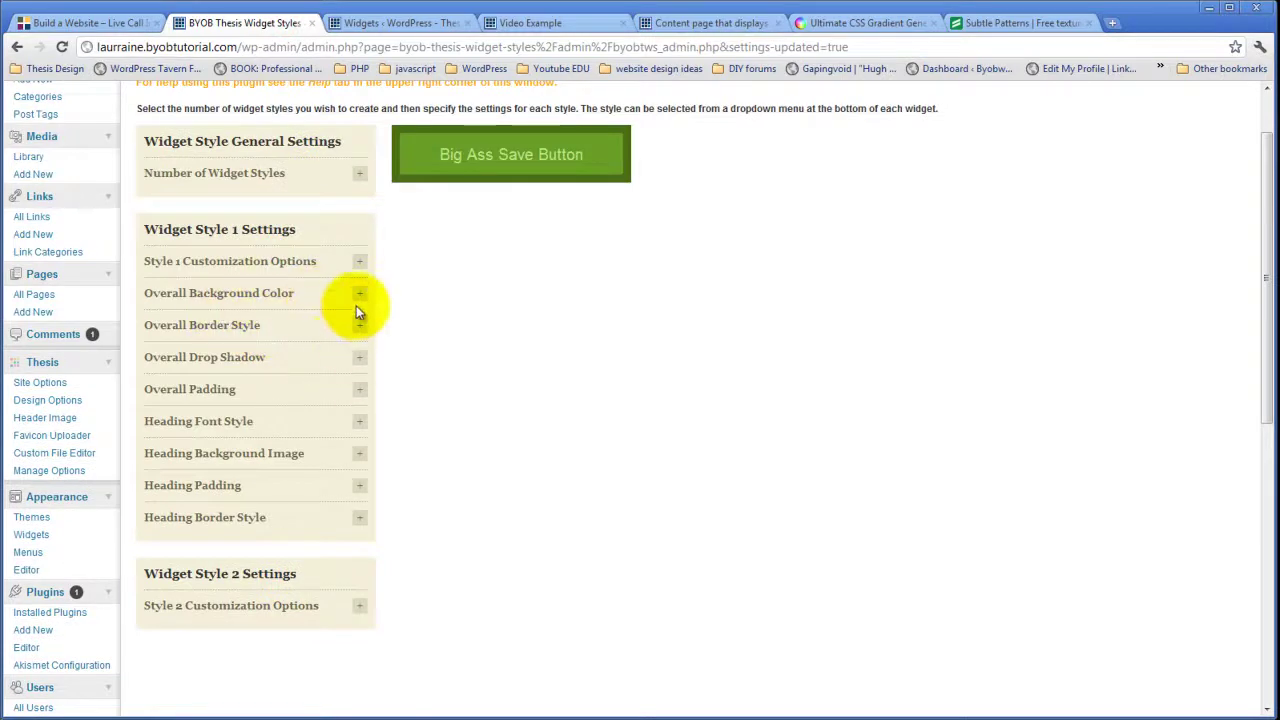
left_click(360, 389)
double_click(164, 537)
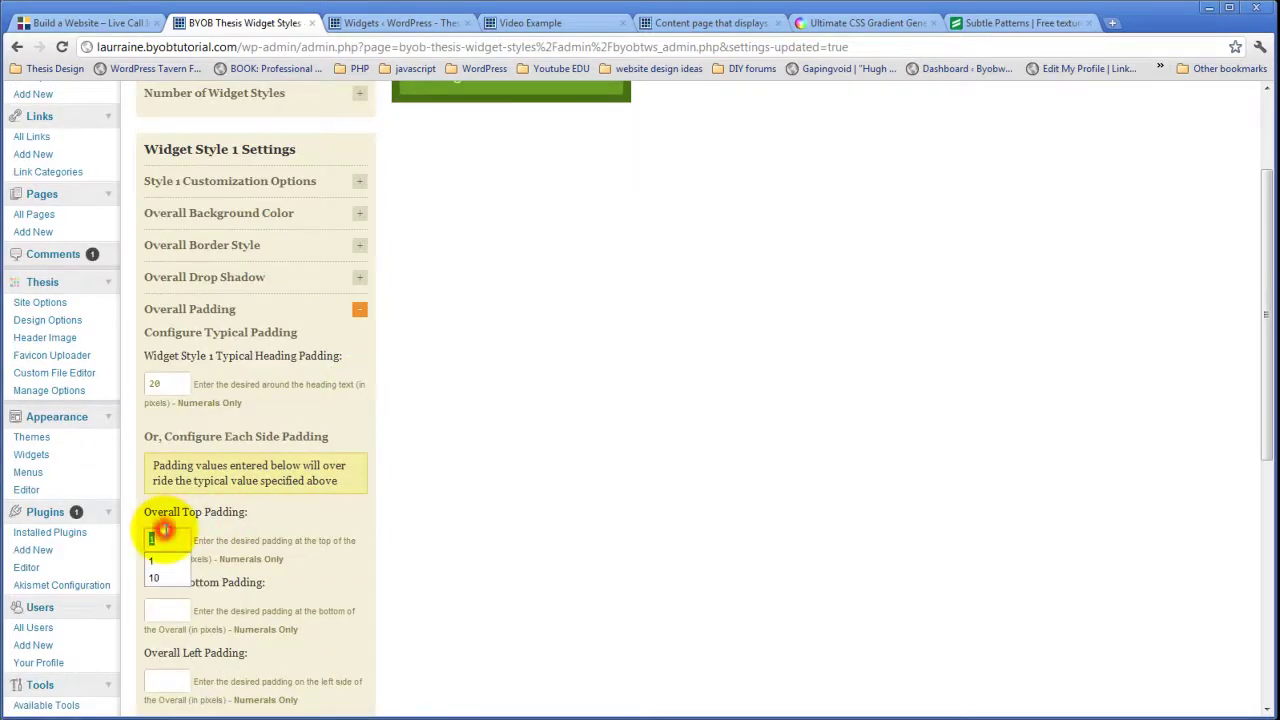
key("Delete")
scroll(409, 474, "up", 2)
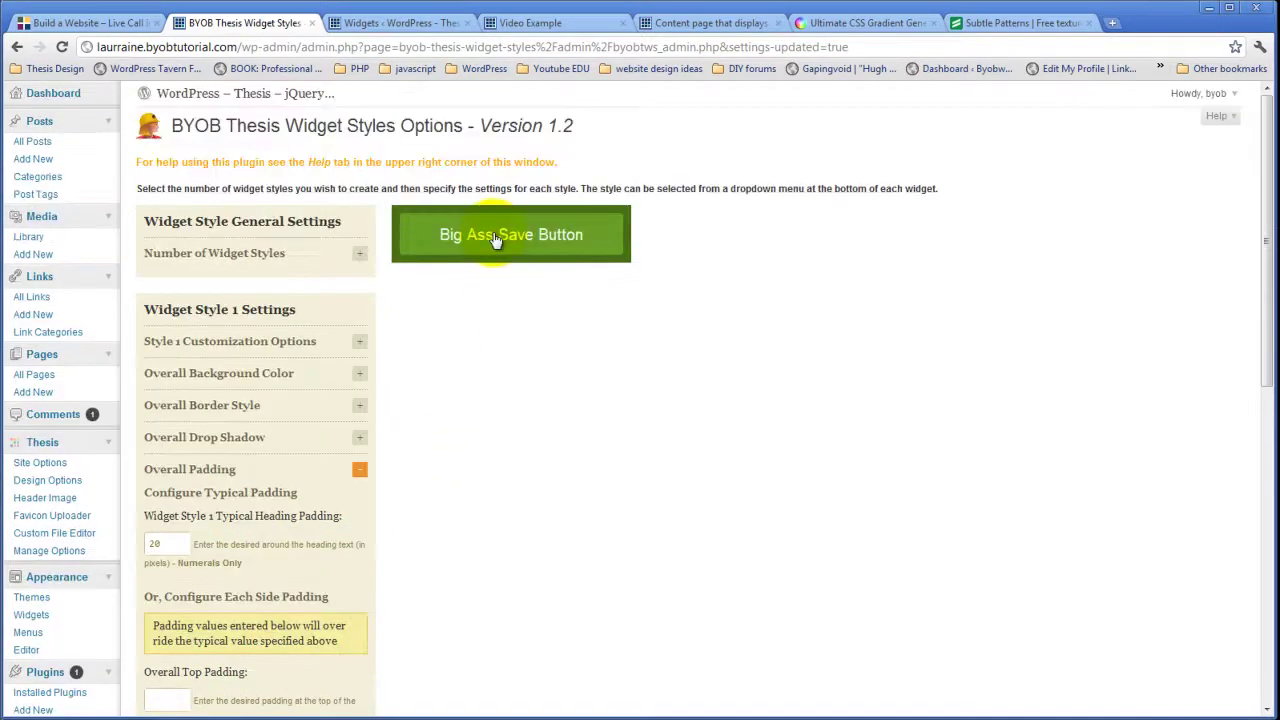
left_click(491, 234)
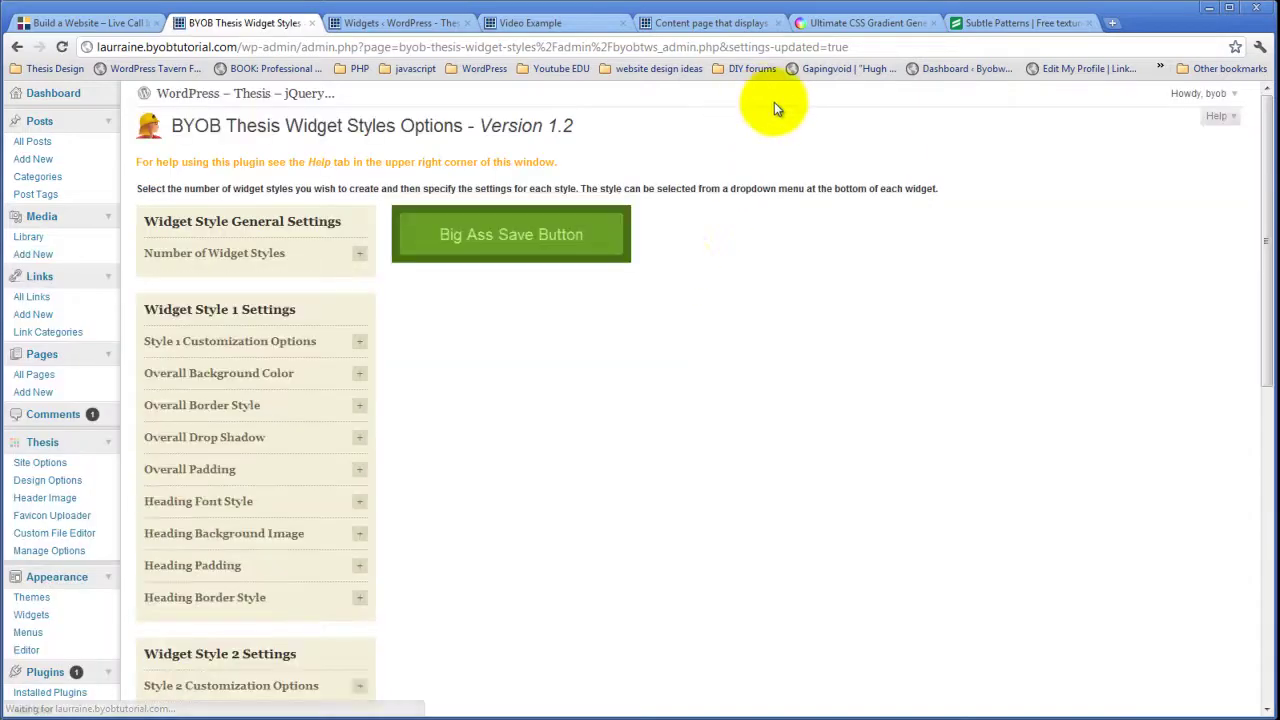
Reload the category archive page to see the heading's restored spacing
left_click(523, 22)
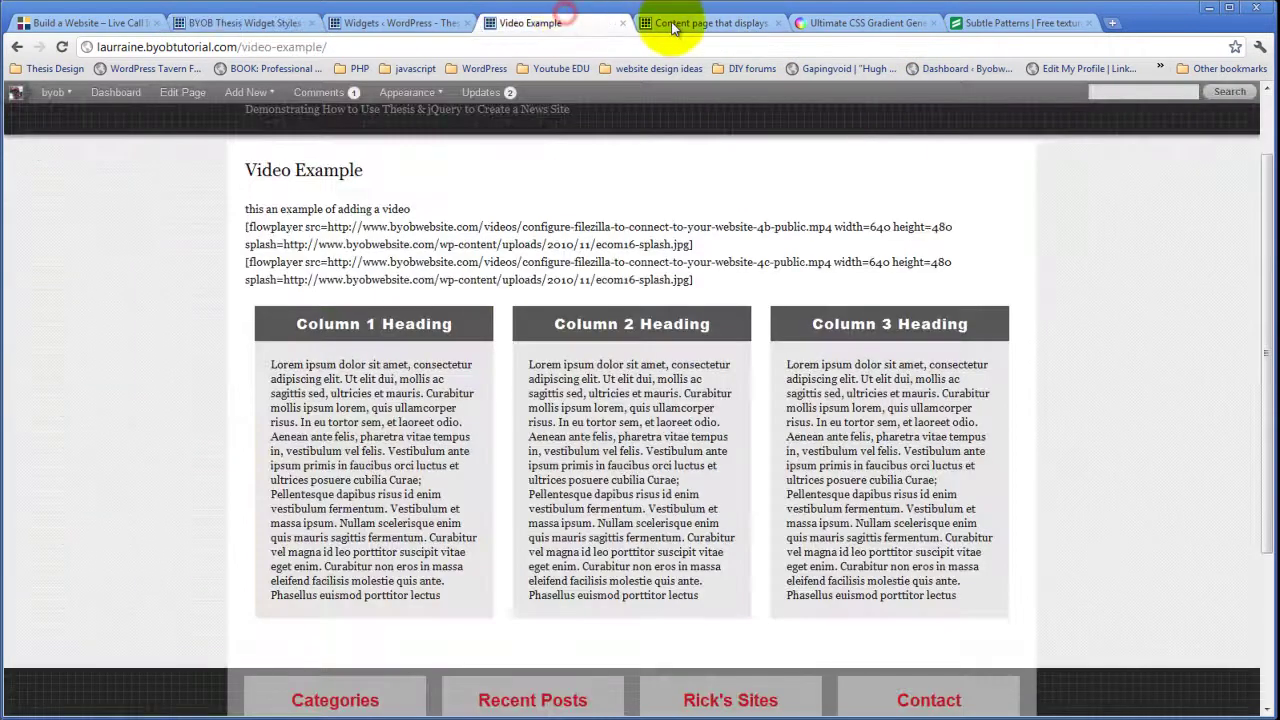
left_click(712, 26)
left_click(61, 46)
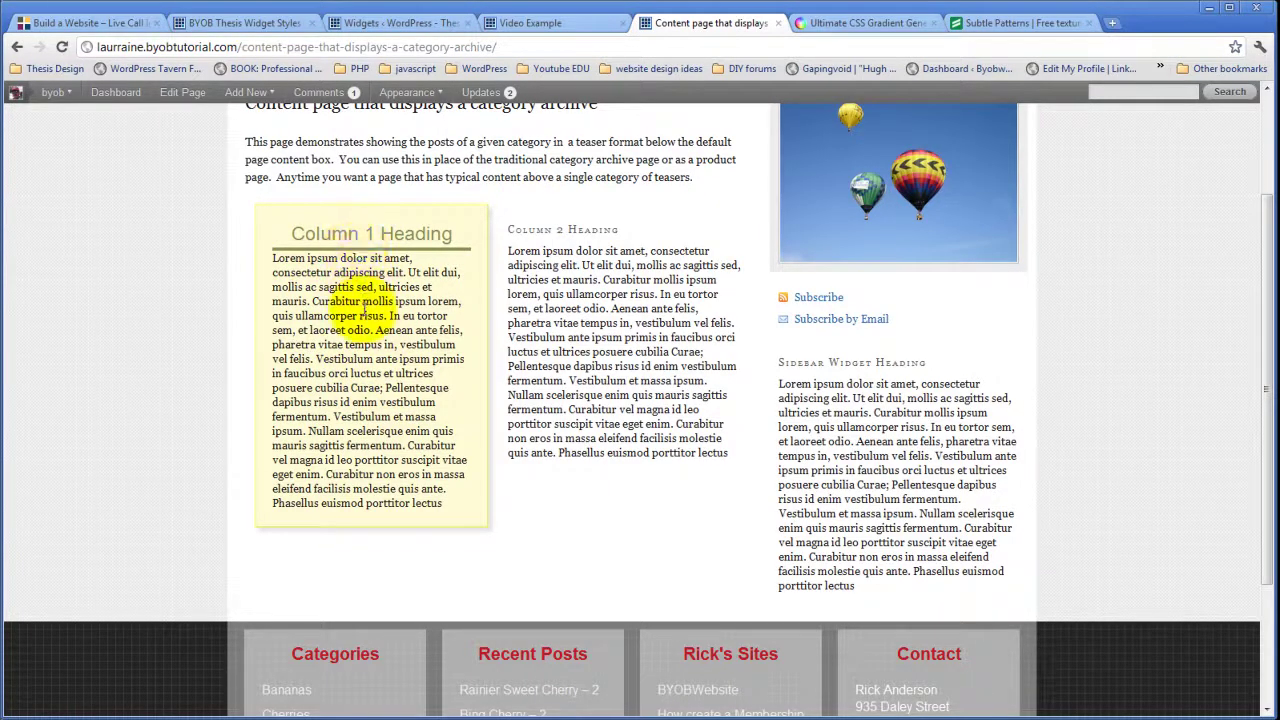
Return to the widget styles settings and expand the Style 1 customization options
left_click(550, 22)
left_click(410, 24)
left_click(268, 22)
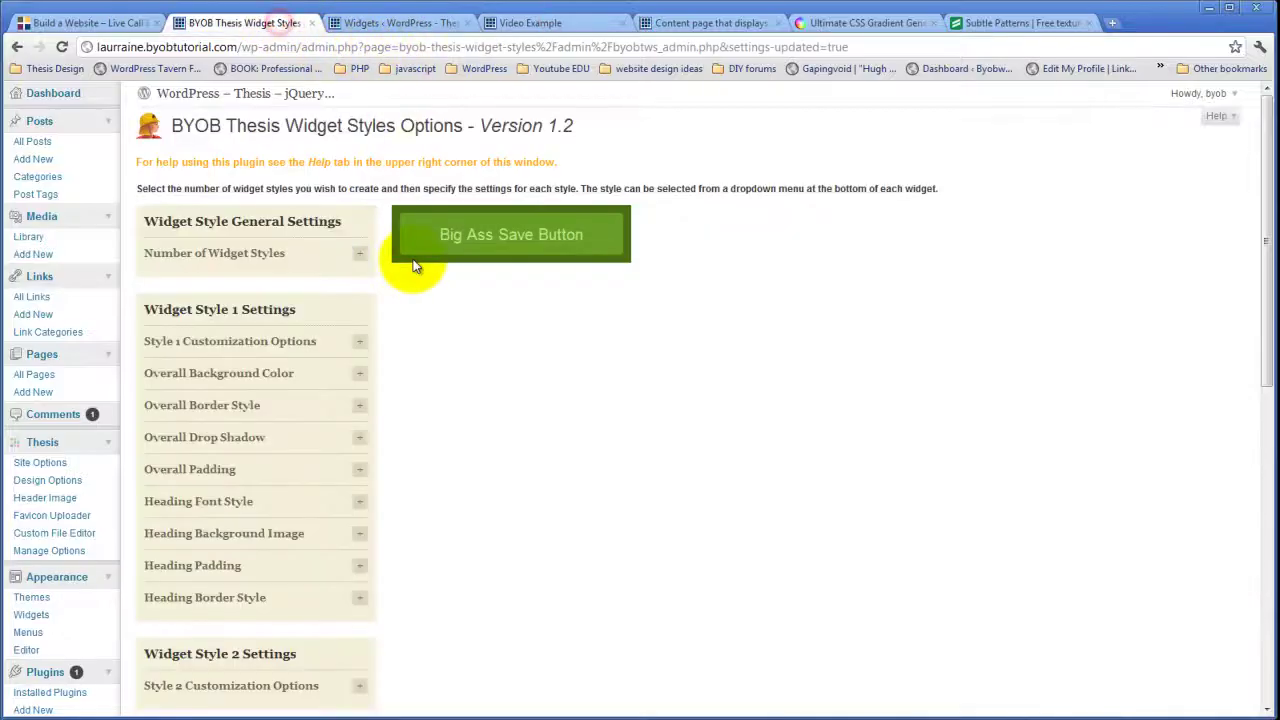
left_click(359, 253)
left_click(359, 253)
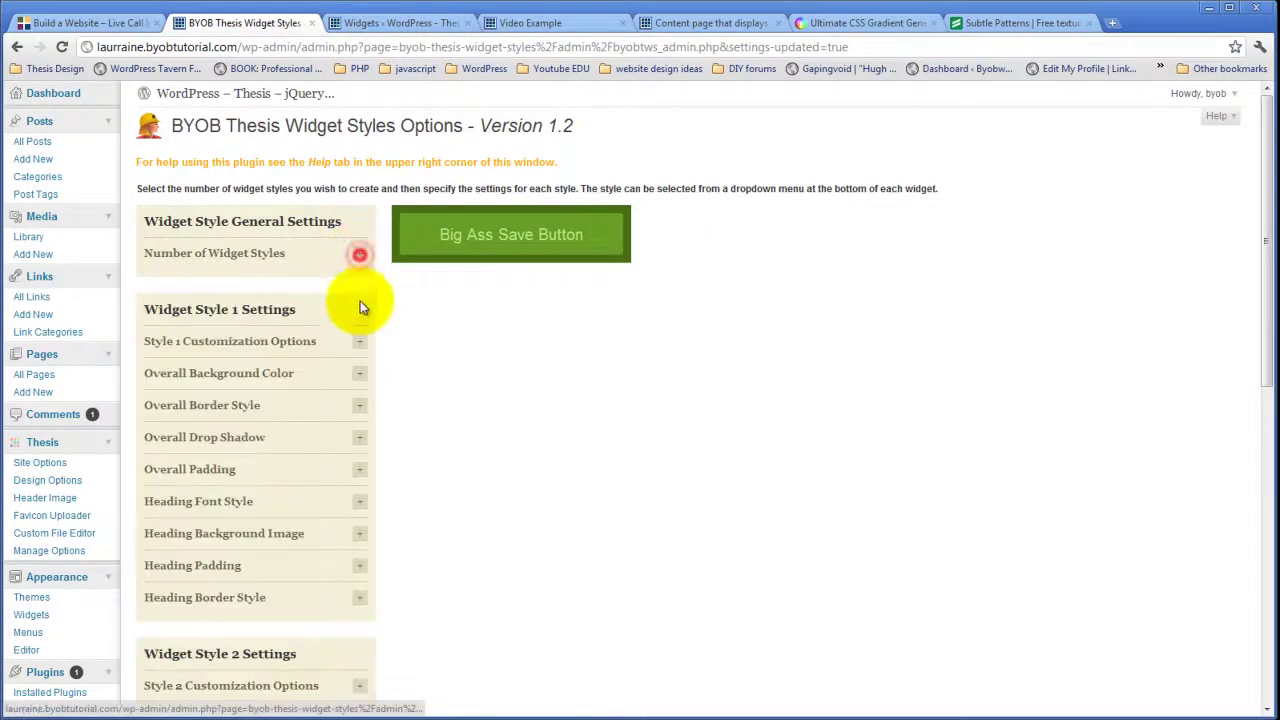
left_click(360, 342)
Enable Customize Widget Body Margin for Style 1 and save
scroll(426, 350, "down", 4)
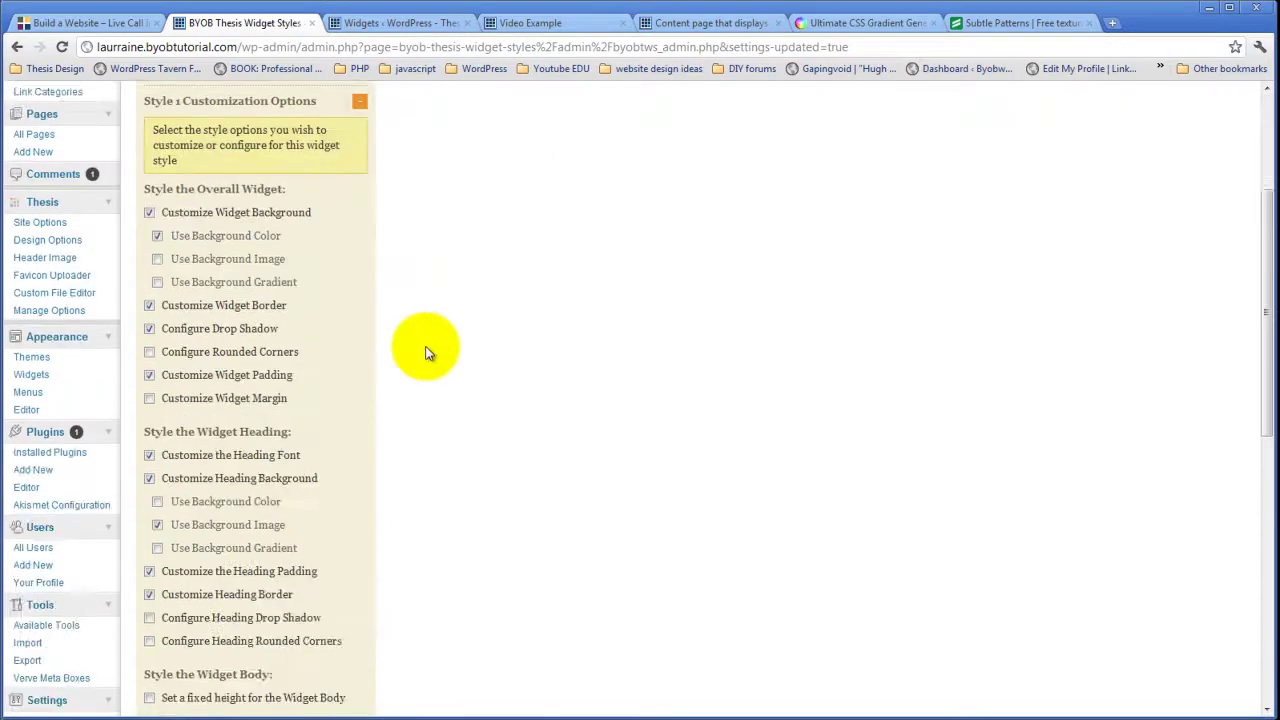
scroll(426, 352, "down", 2)
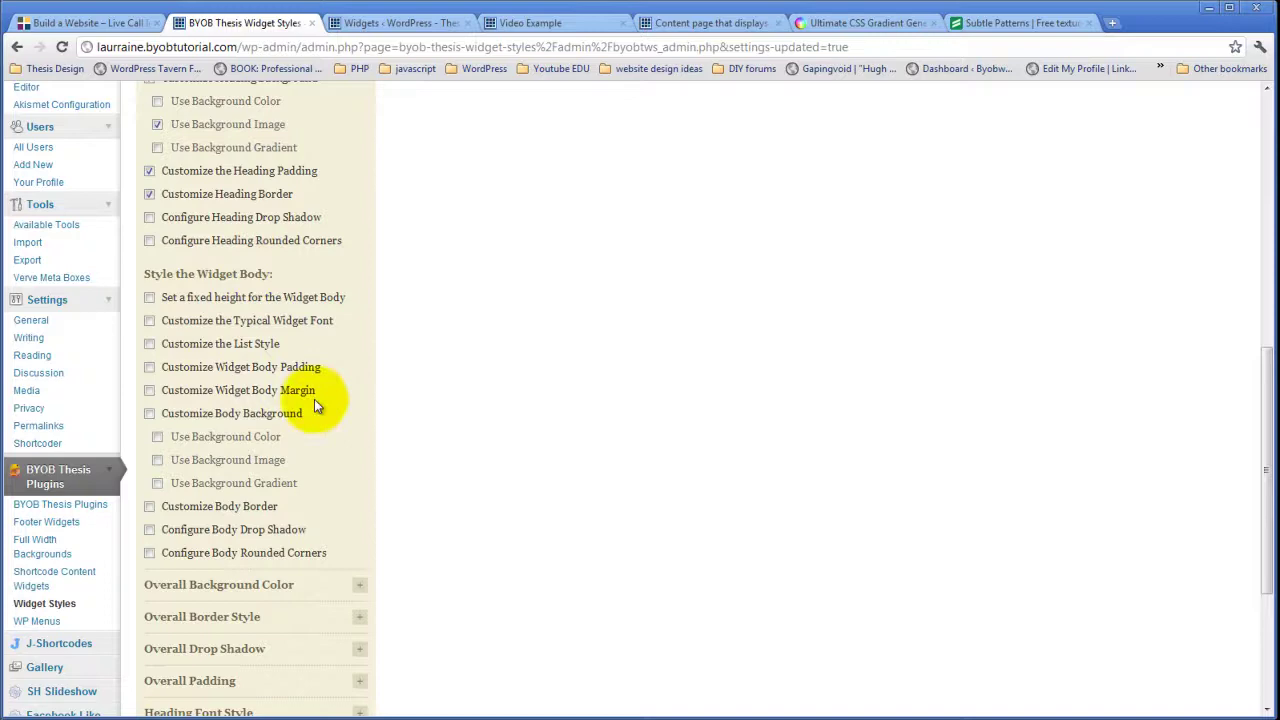
left_click(149, 390)
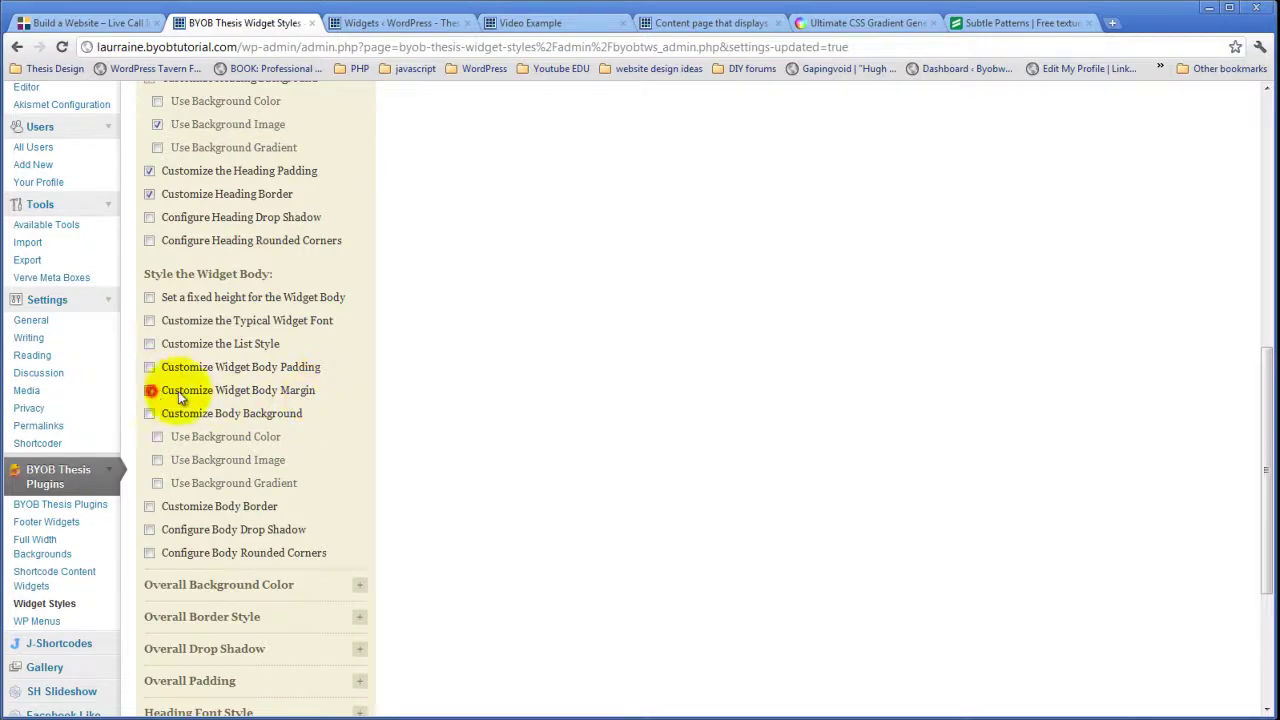
scroll(431, 387, "up", 8)
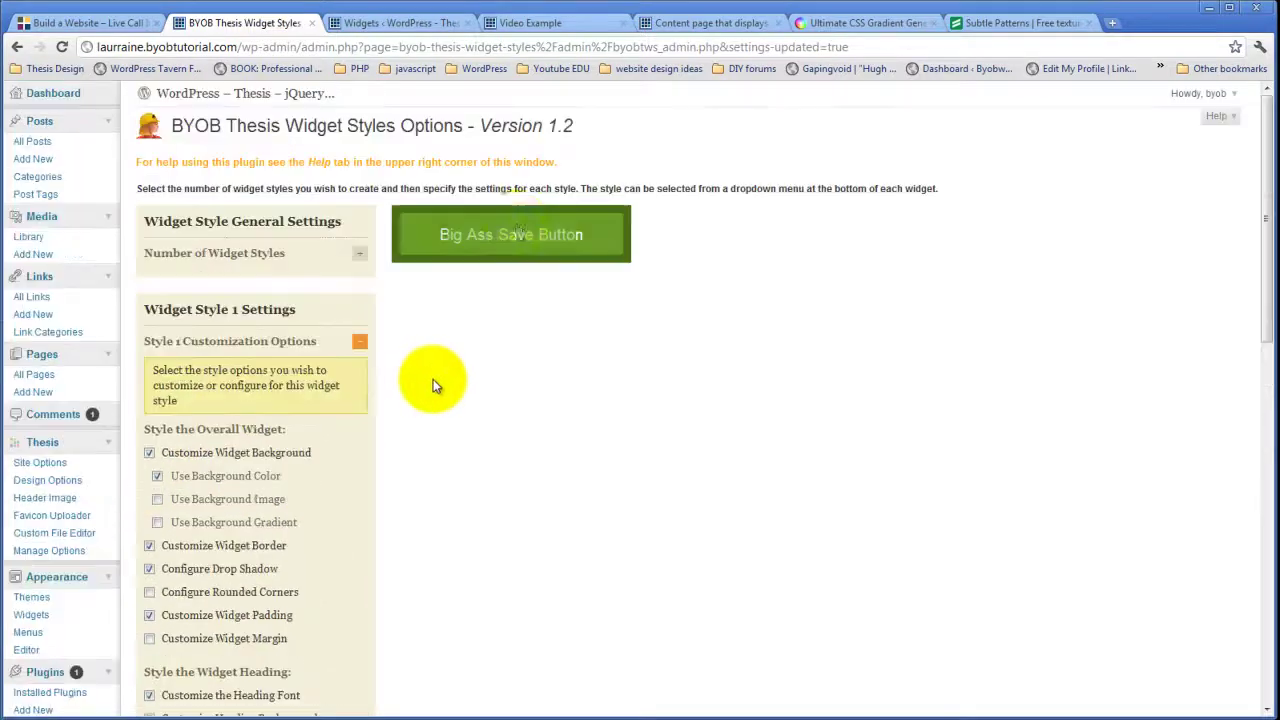
left_click(484, 234)
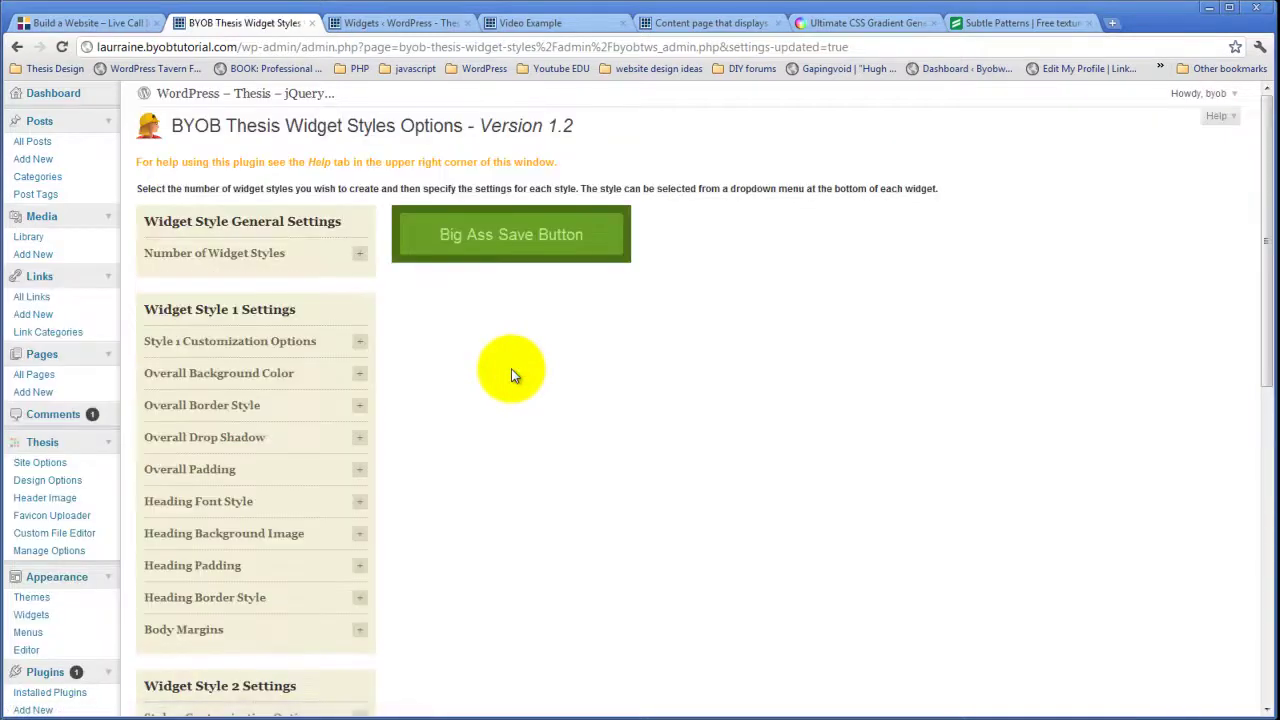
Set the Body Top margin to 10 and save
scroll(511, 368, "down", 4)
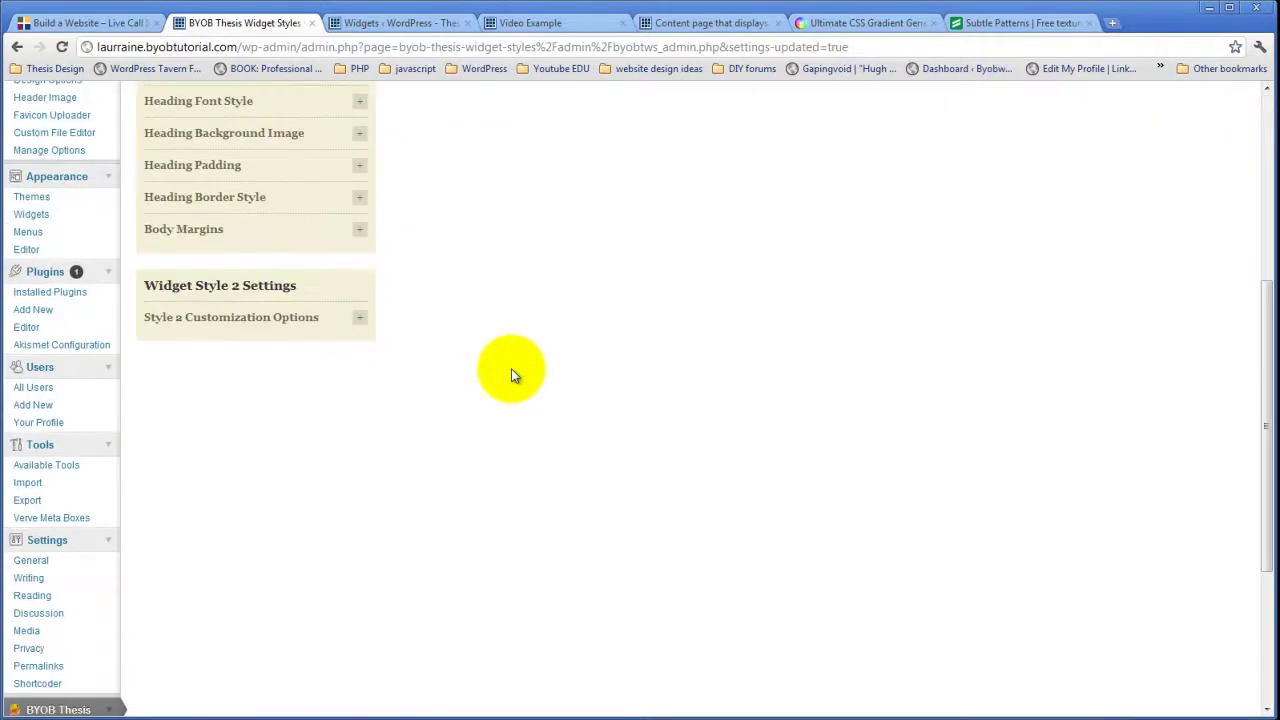
left_click(359, 230)
left_click(172, 281)
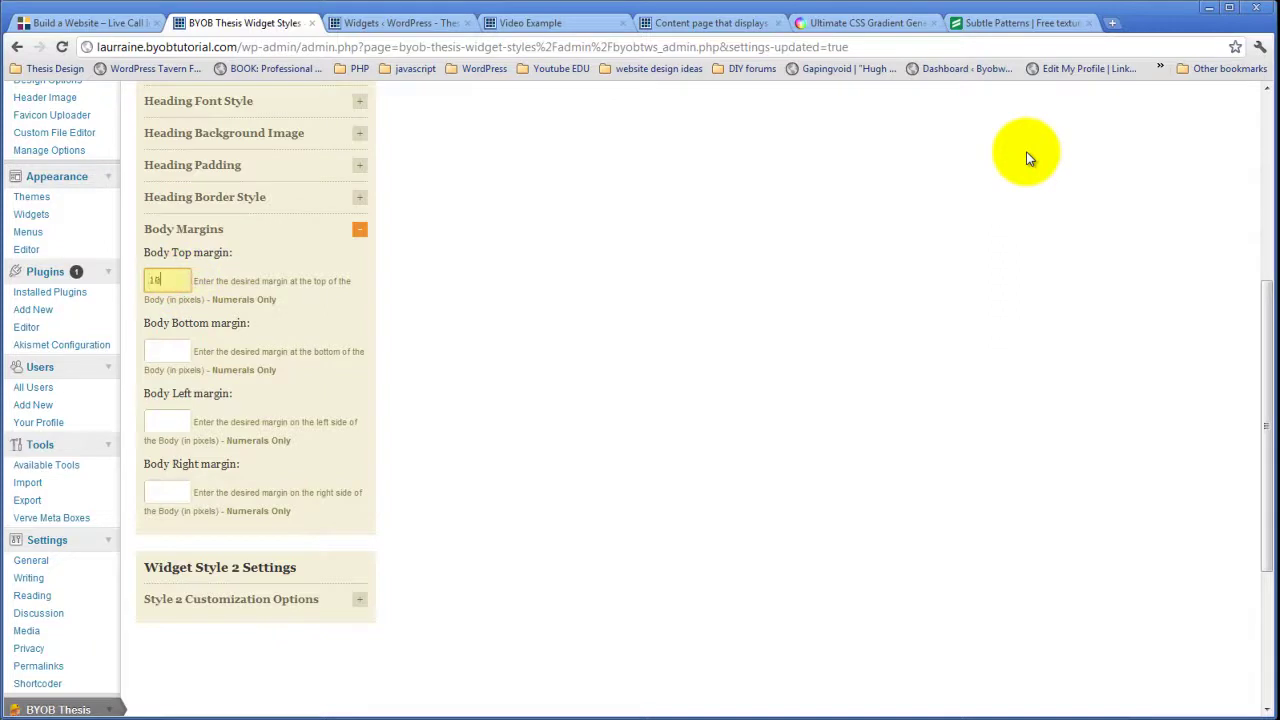
left_click(309, 266)
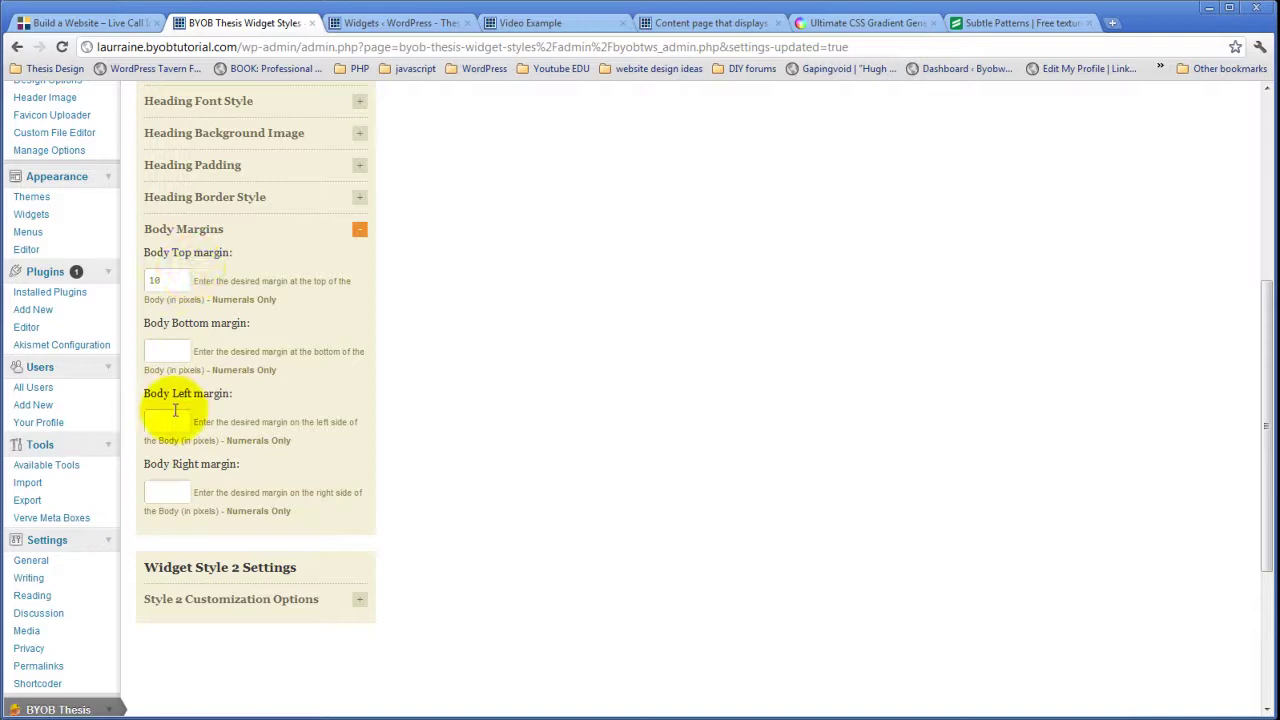
scroll(344, 360, "up", 4)
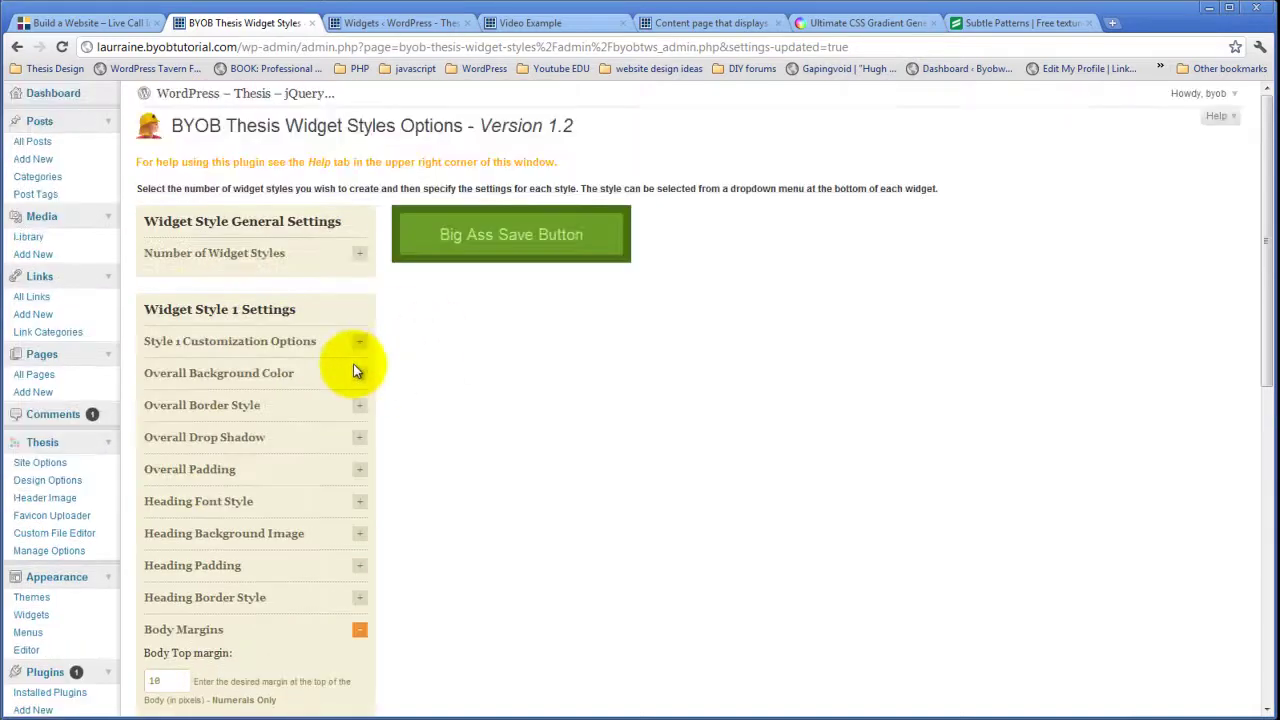
left_click(513, 238)
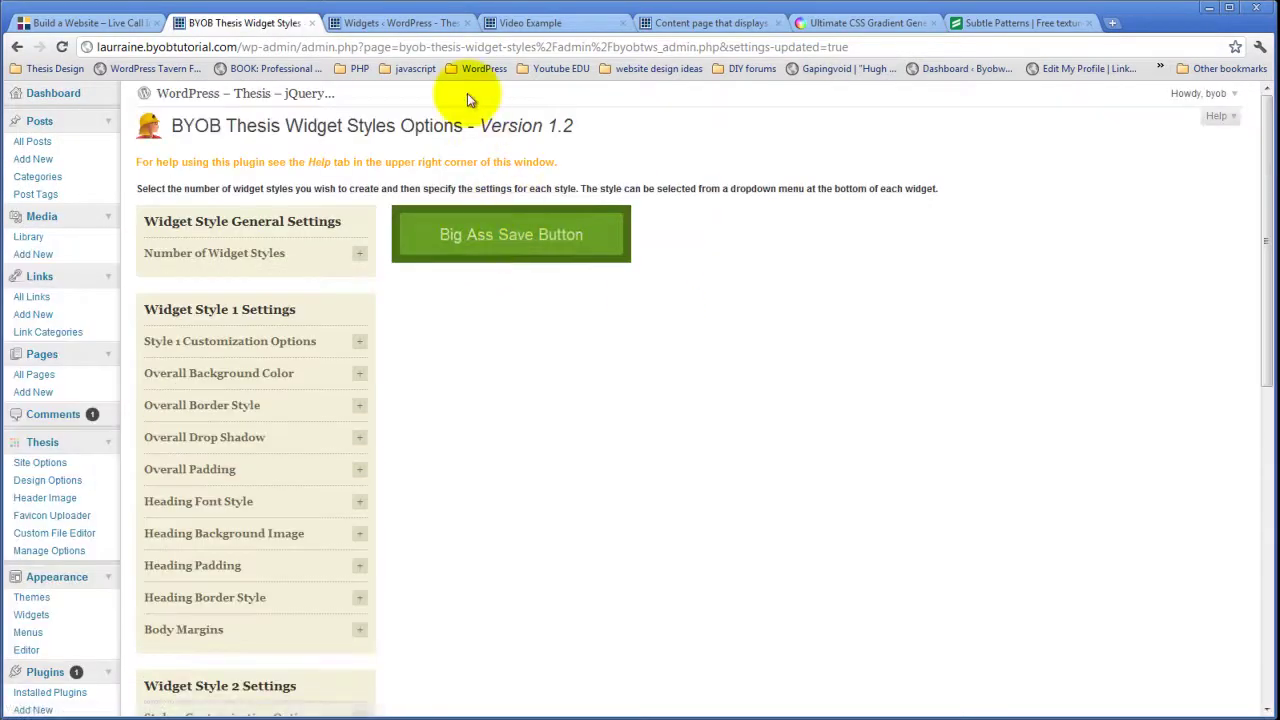
Reload the category archive page to see Column 1's body text sit lower under its heading
left_click(688, 22)
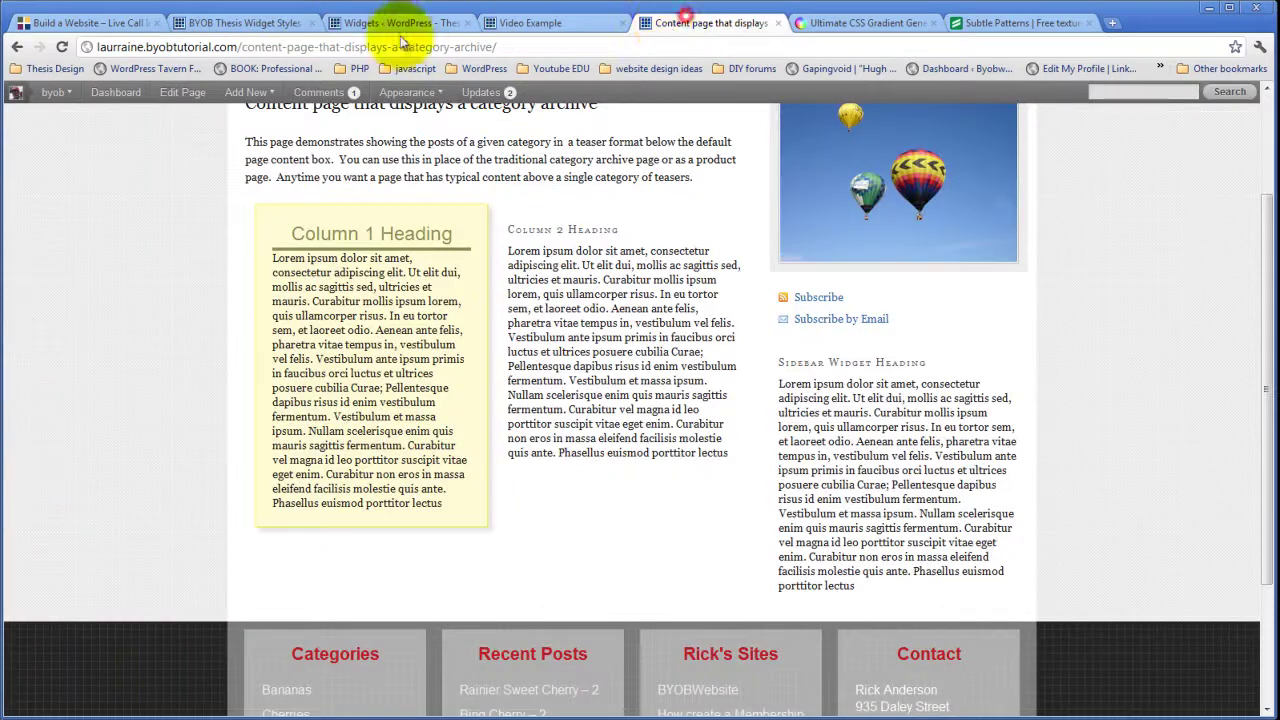
left_click(61, 47)
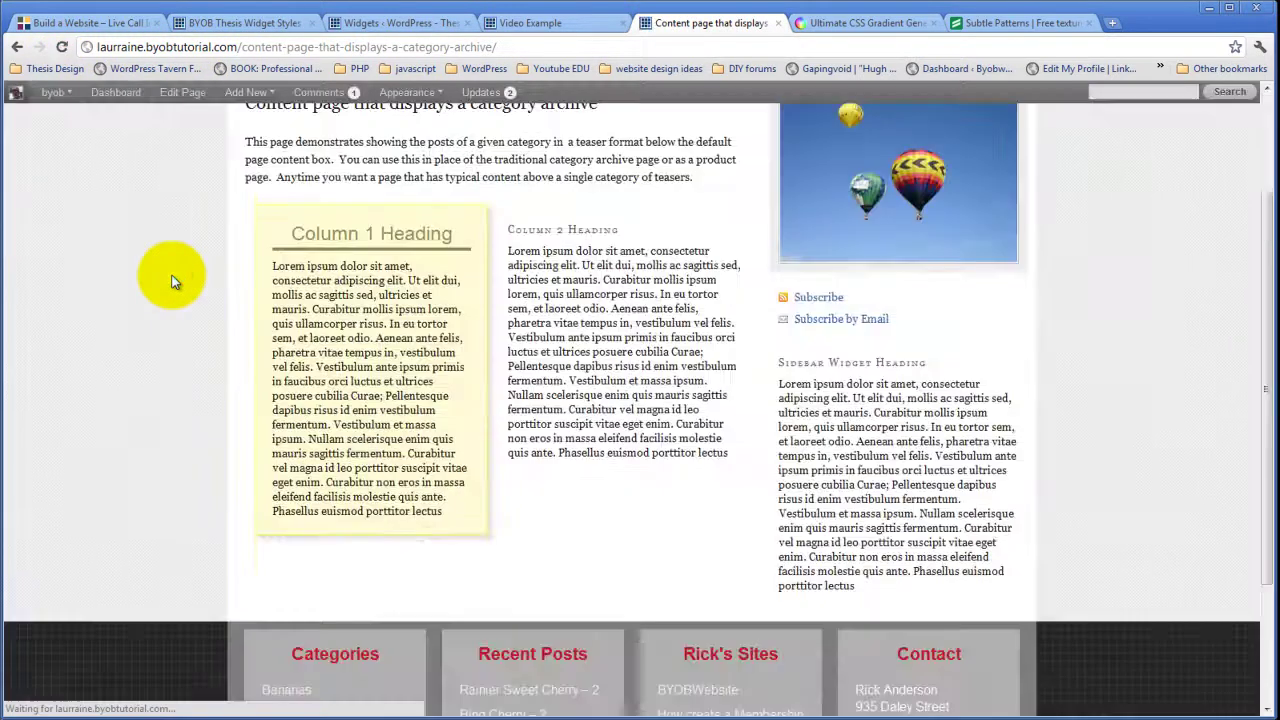